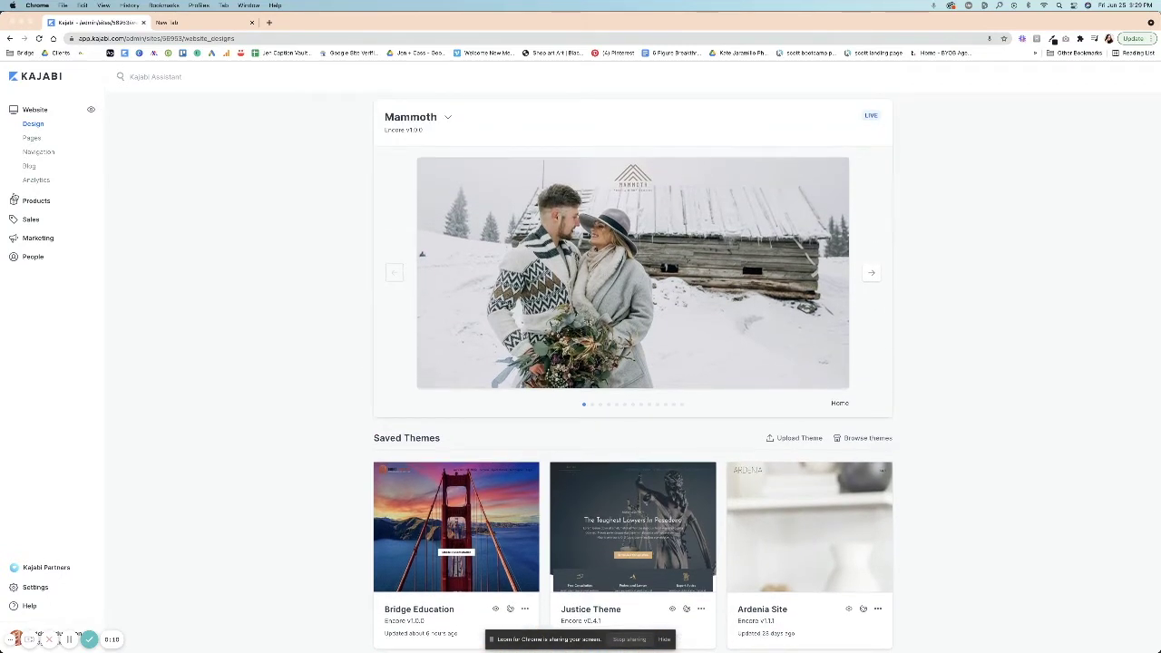
- Create a new email campaign of the Email Sequence type titled "Sample Sequence"
click(41, 241)
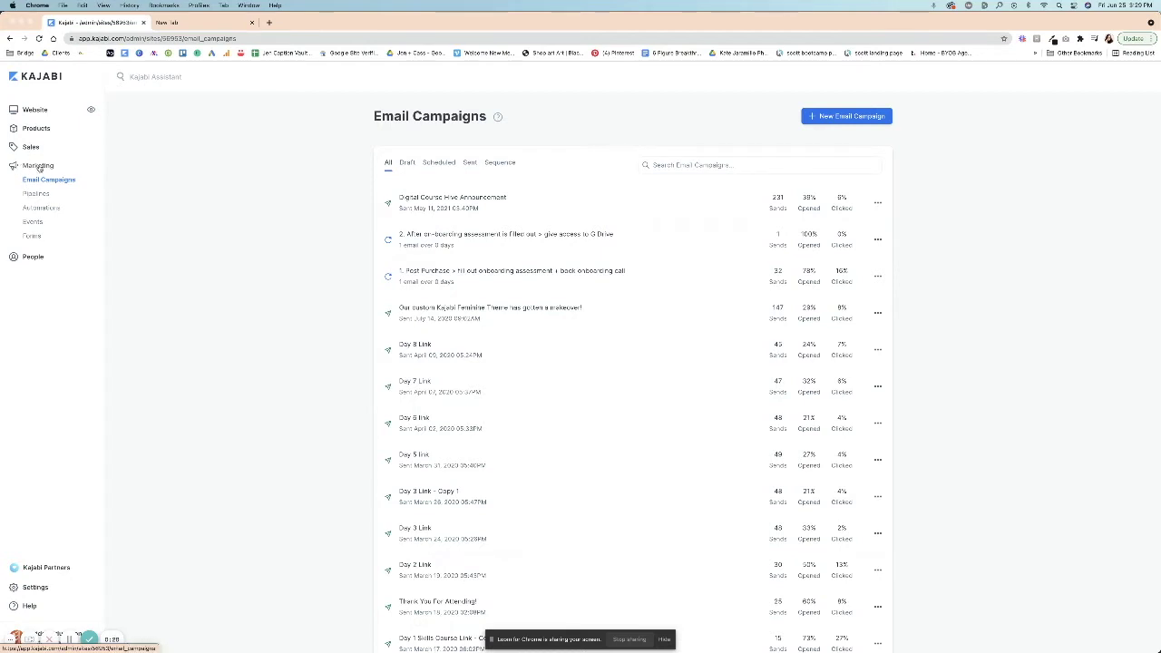
click(816, 116)
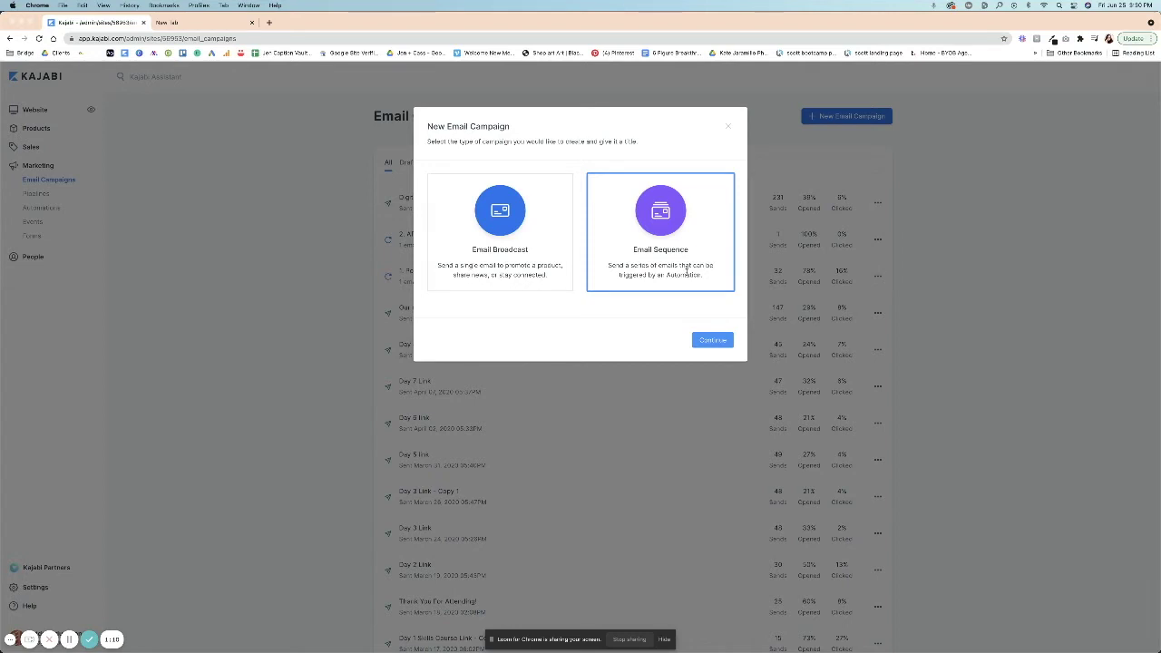
click(695, 244)
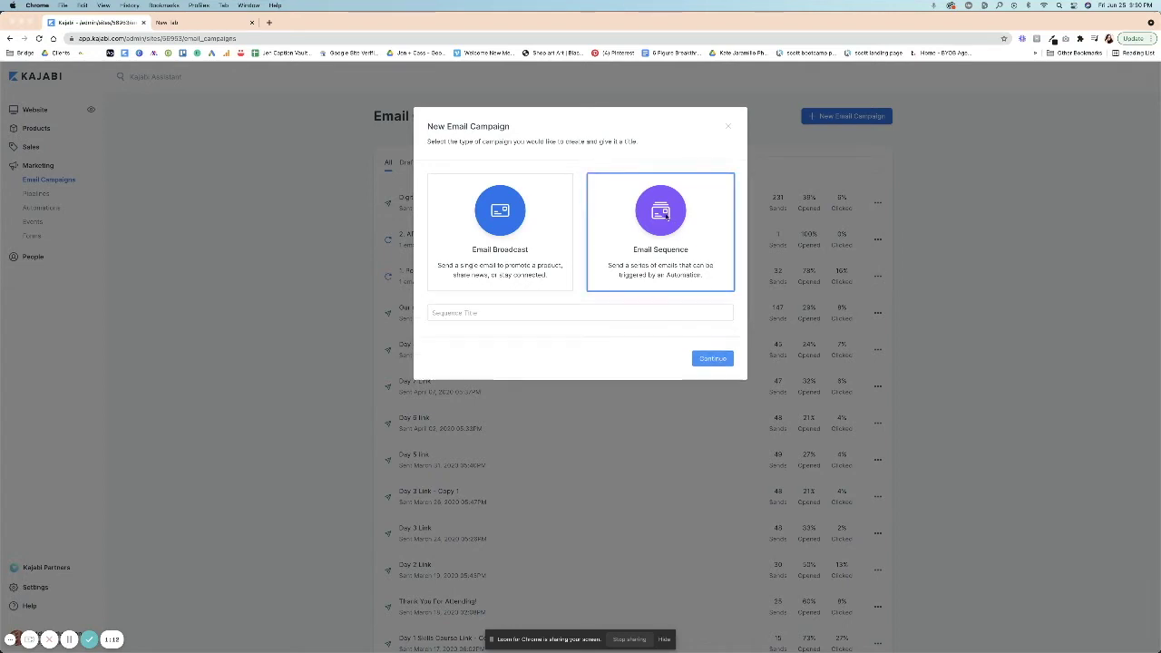
click(450, 311)
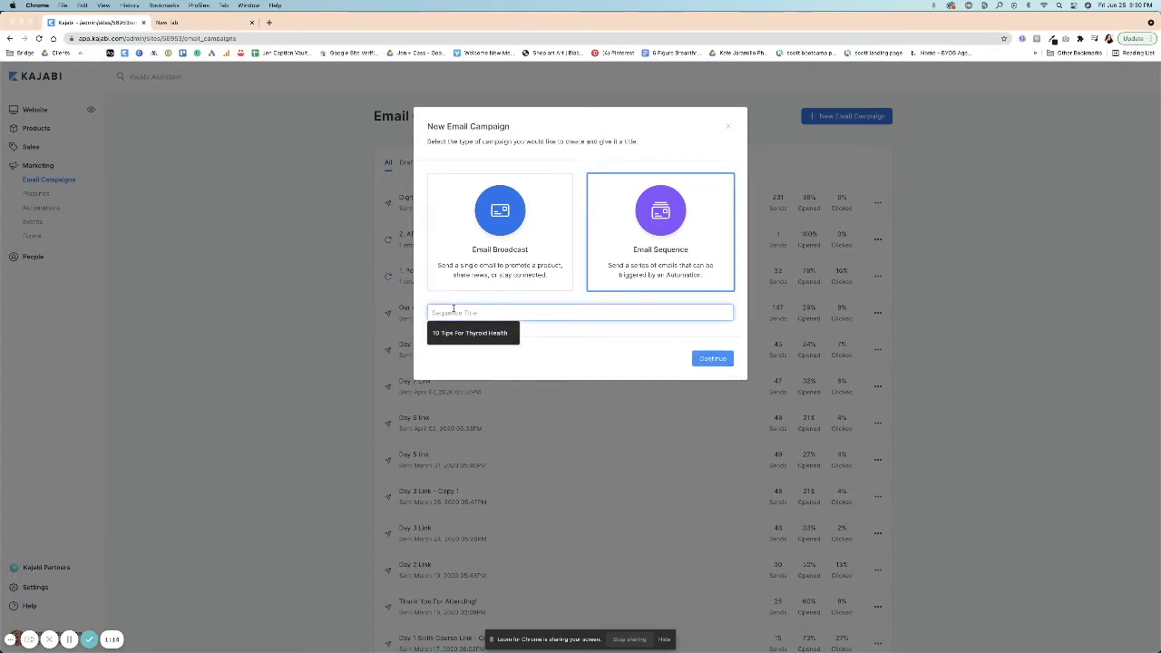
text(Sample)
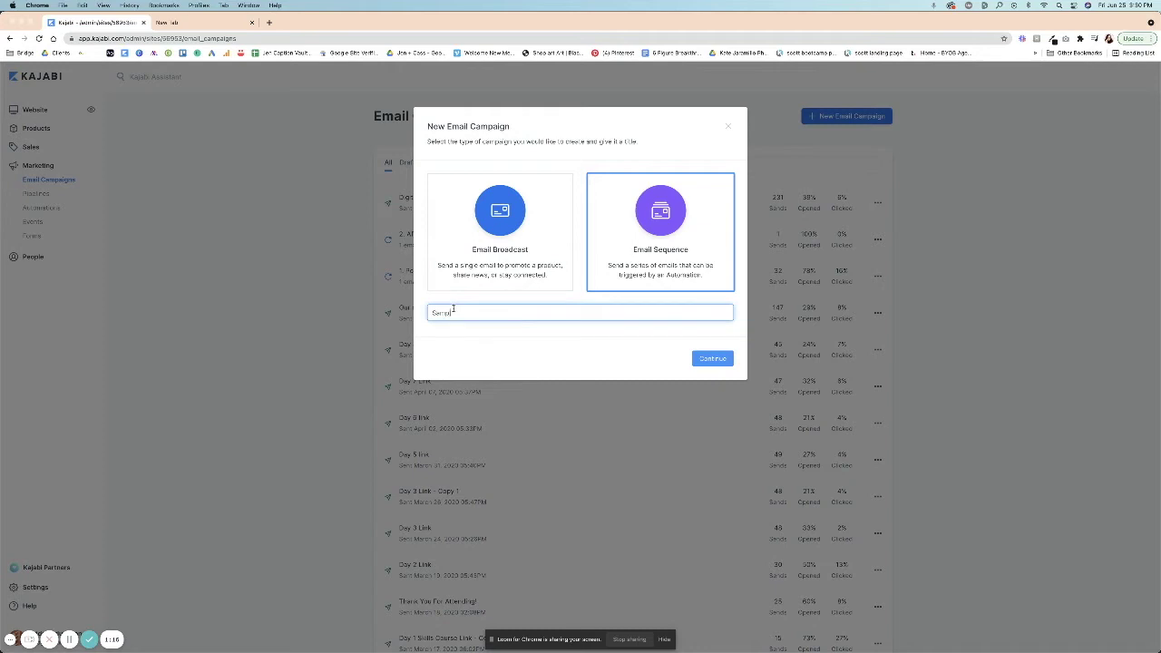
text( Sequence)
click(696, 360)
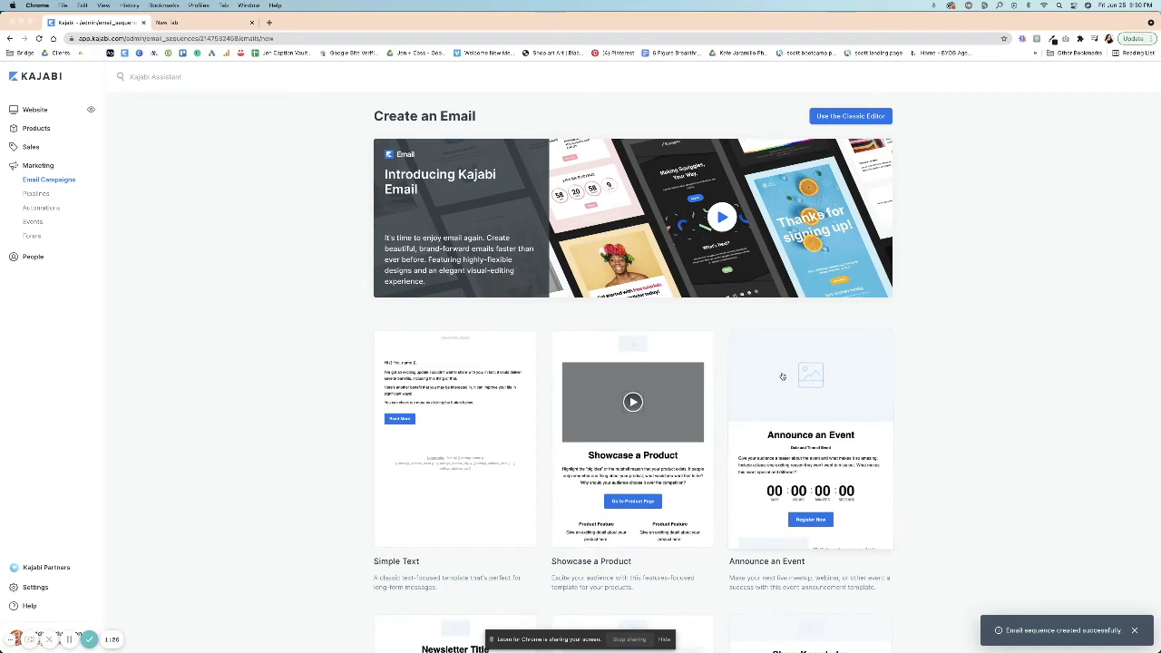
- Create the sequence's first email from the Simple Text template with the title "Sample Sequence 1"
scroll(950, 325, down, 2)
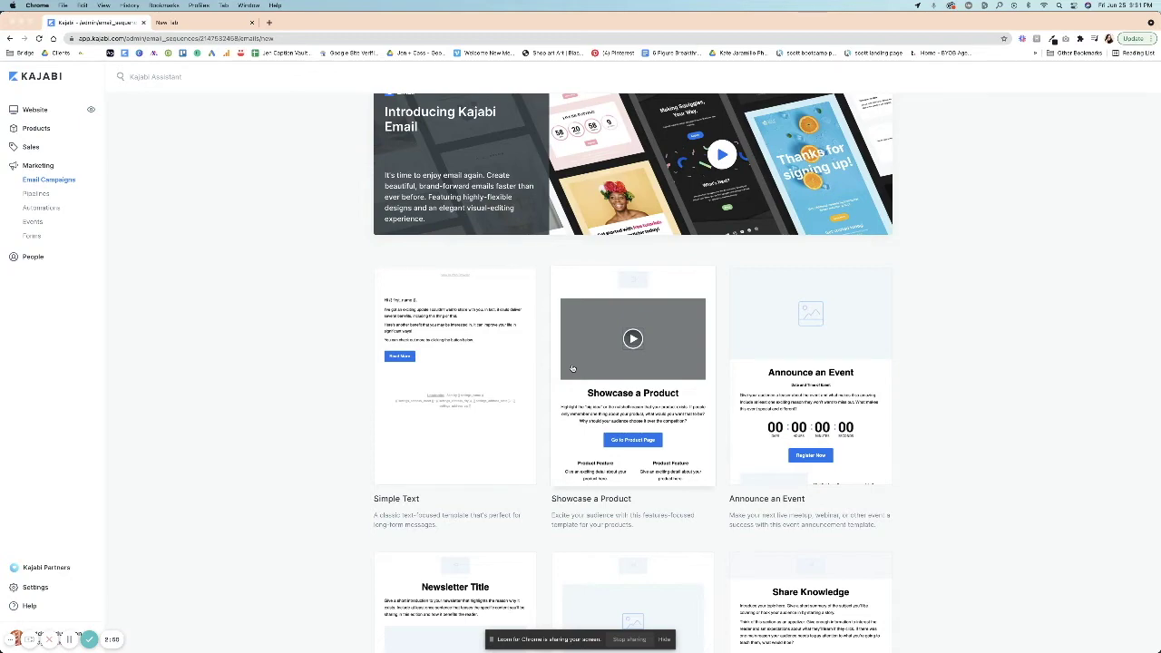
scroll(572, 367, down, 1)
scroll(448, 349, down, 5)
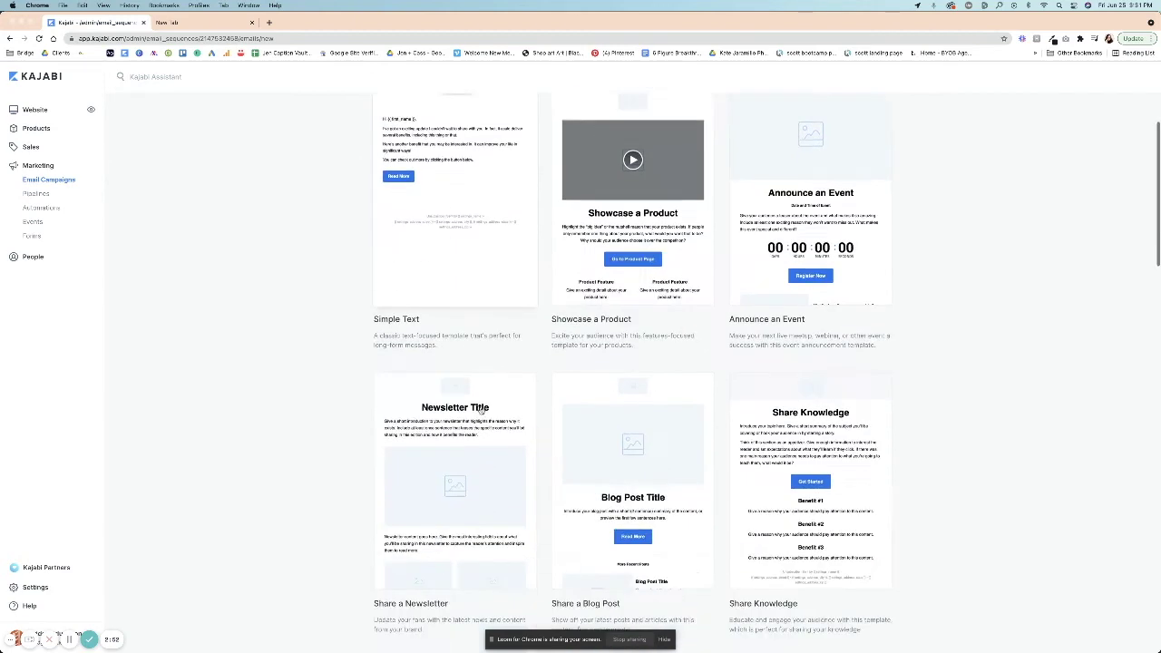
scroll(555, 436, down, 8)
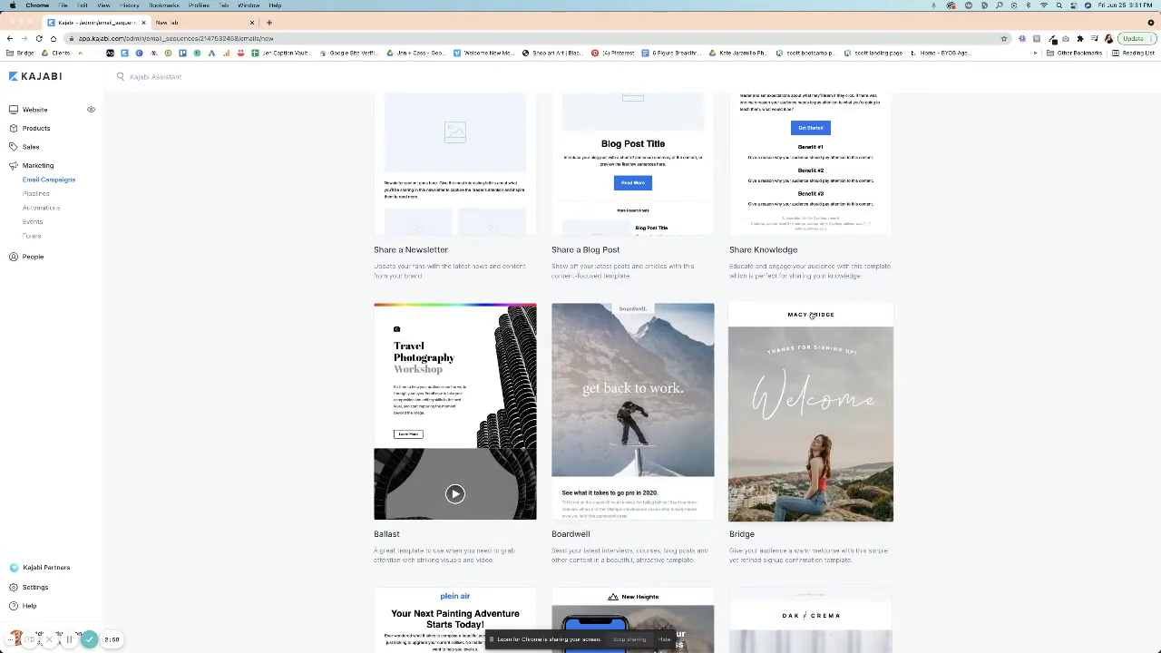
scroll(791, 338, up, 9)
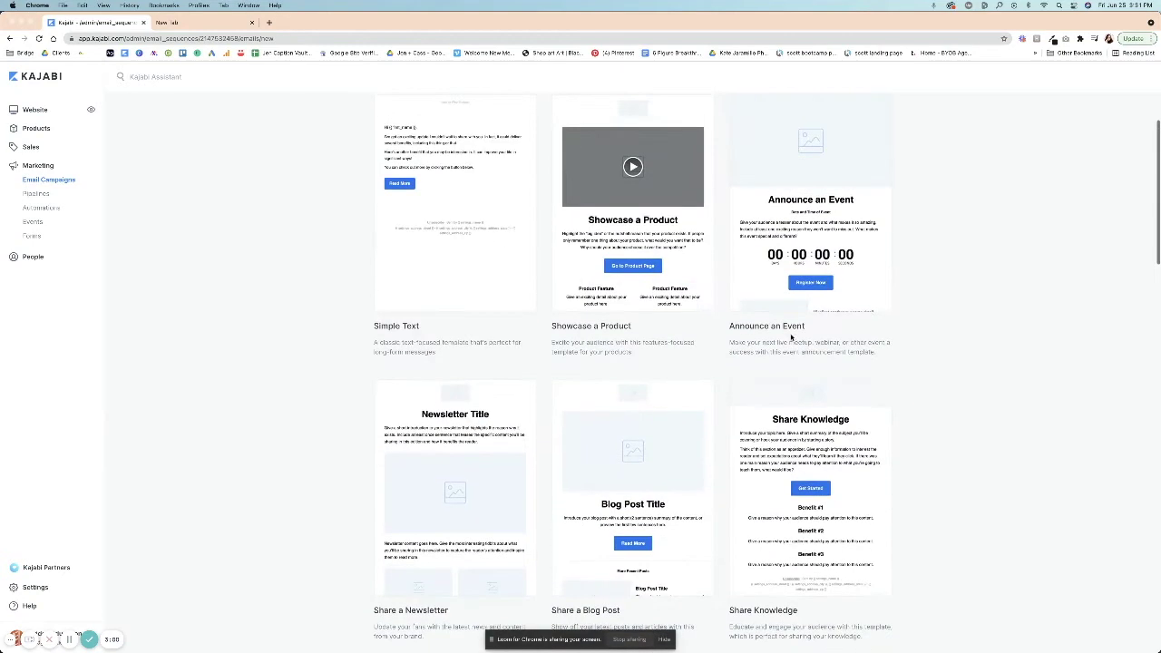
scroll(791, 337, up, 2)
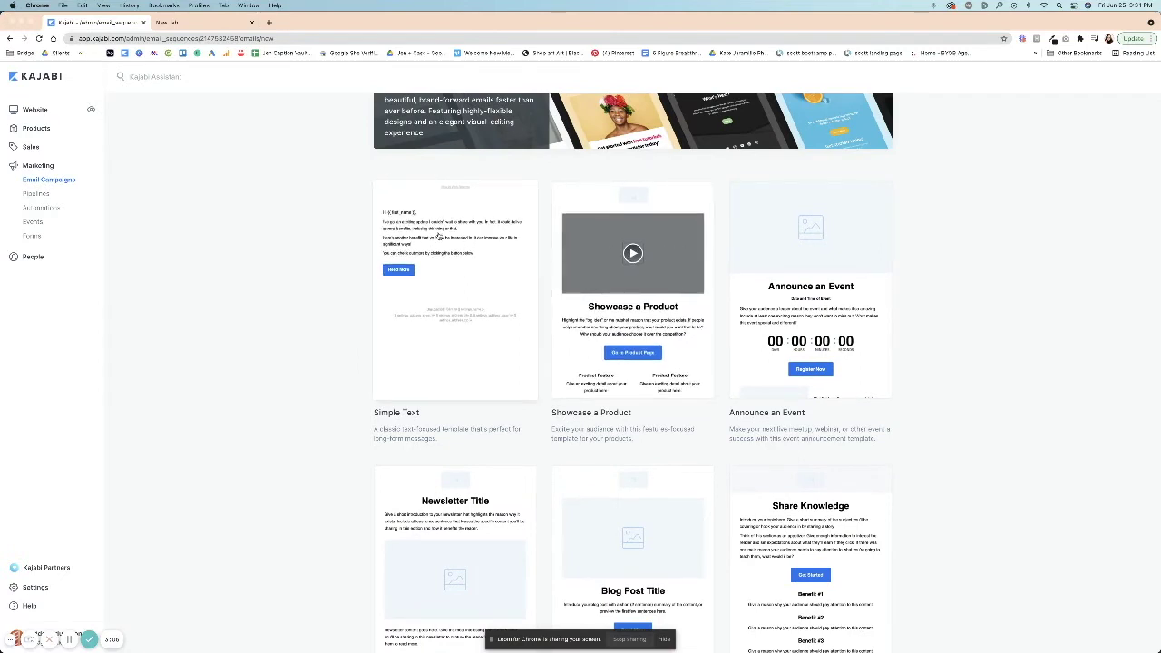
click(465, 255)
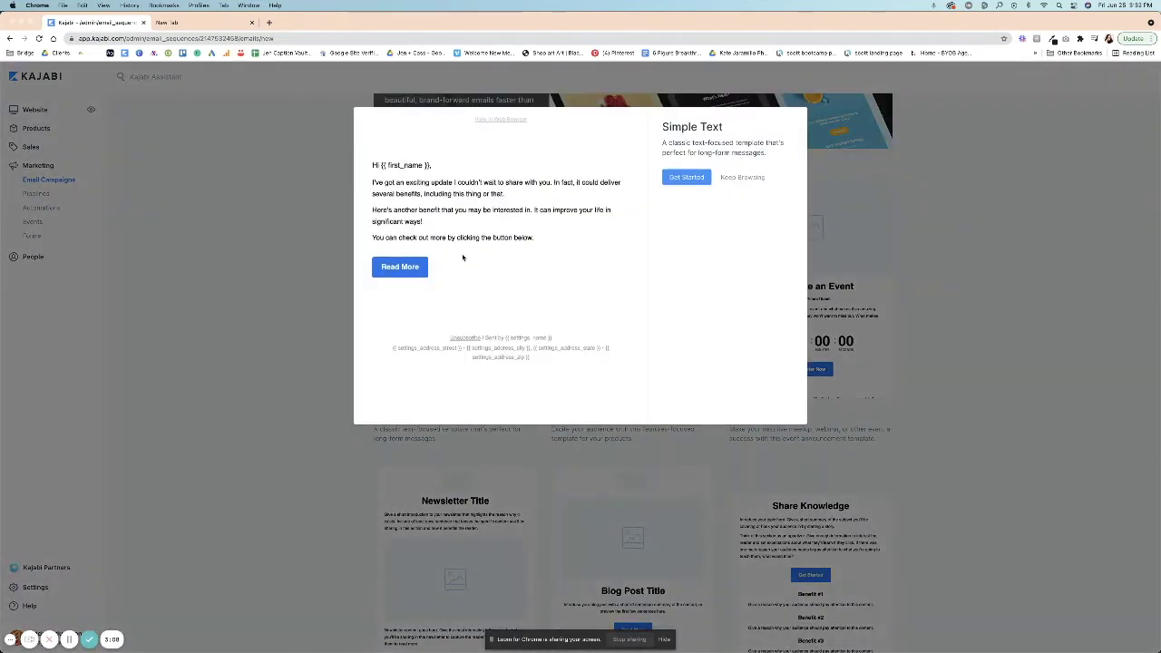
click(683, 180)
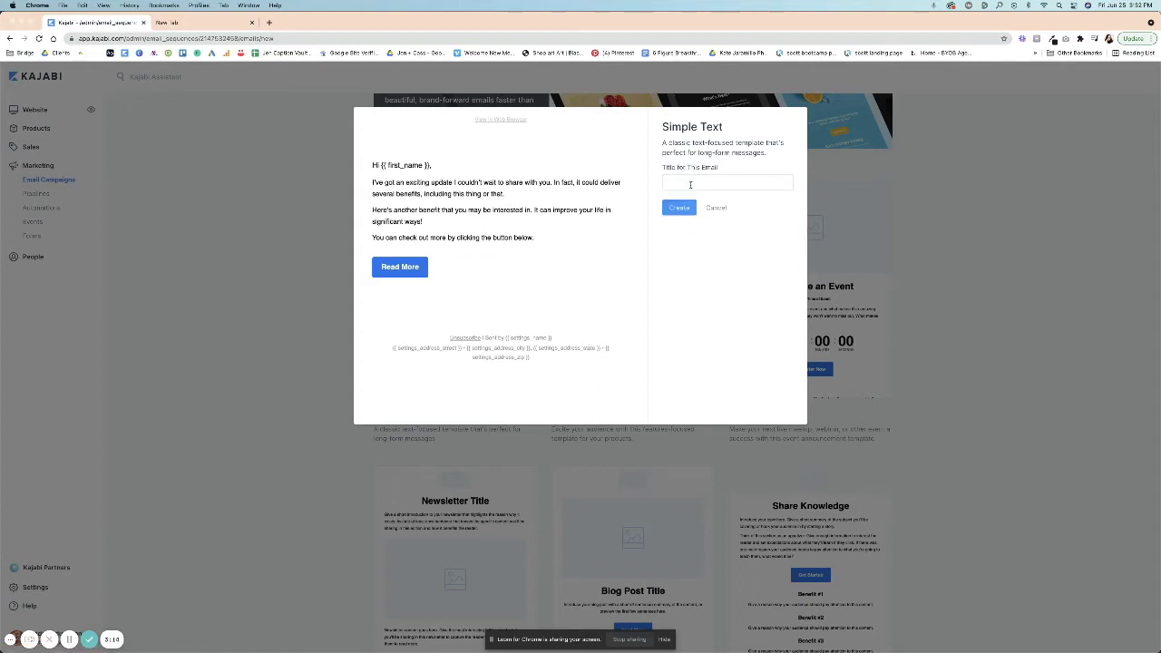
click(690, 184)
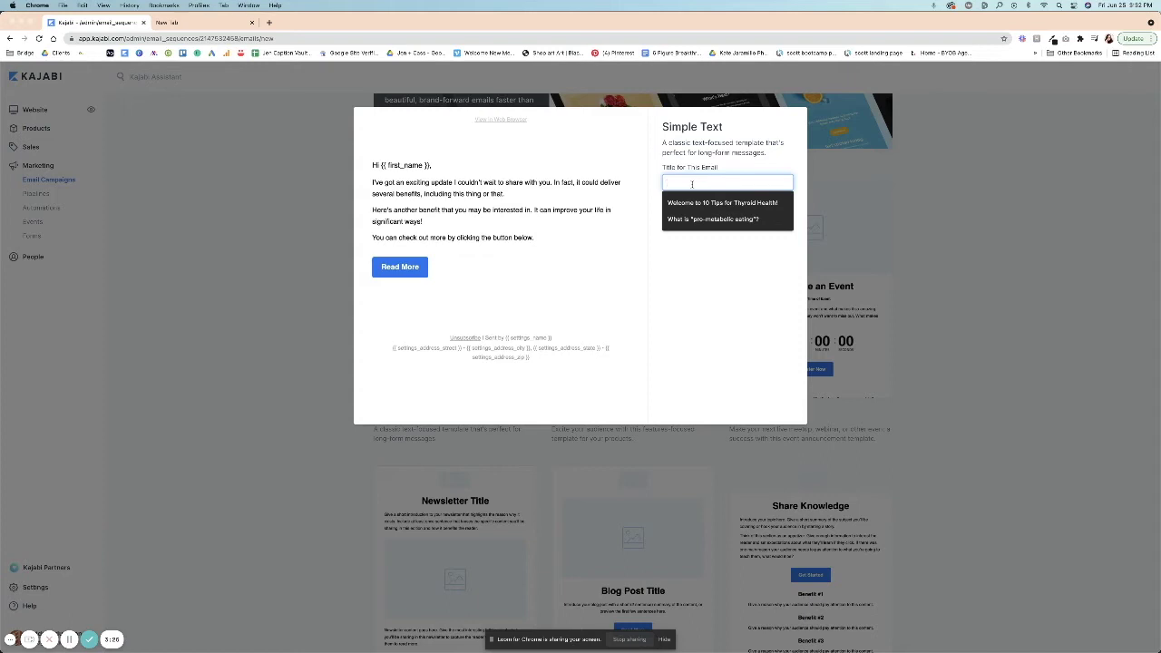
text(Sample Sequence)
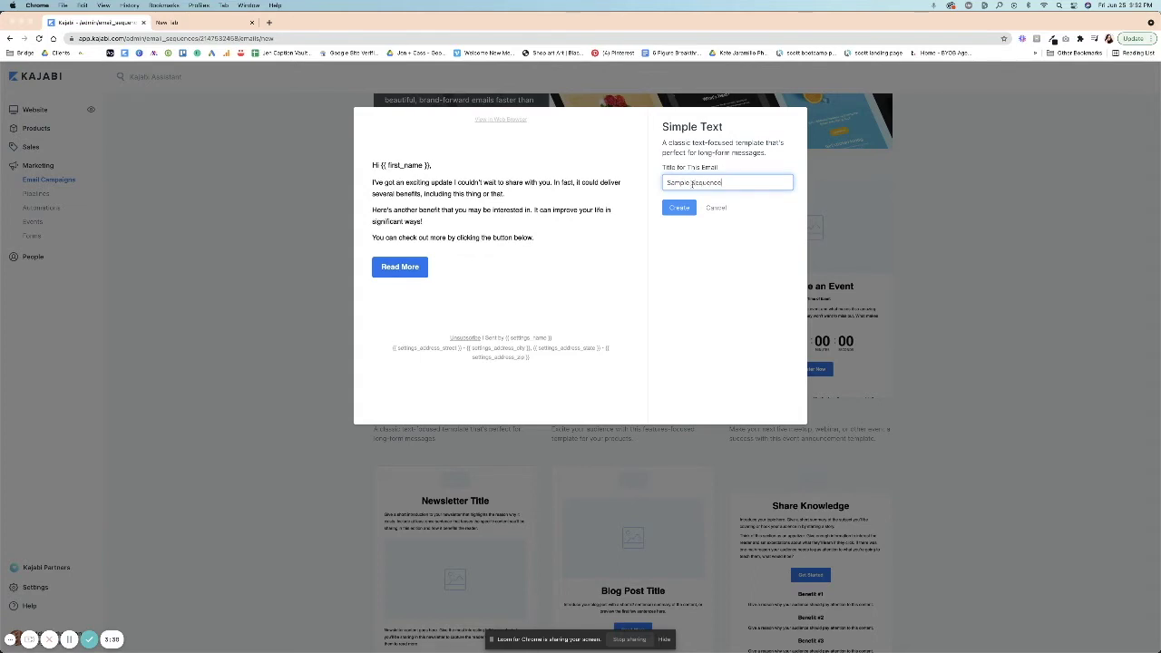
text( 1)
click(687, 211)
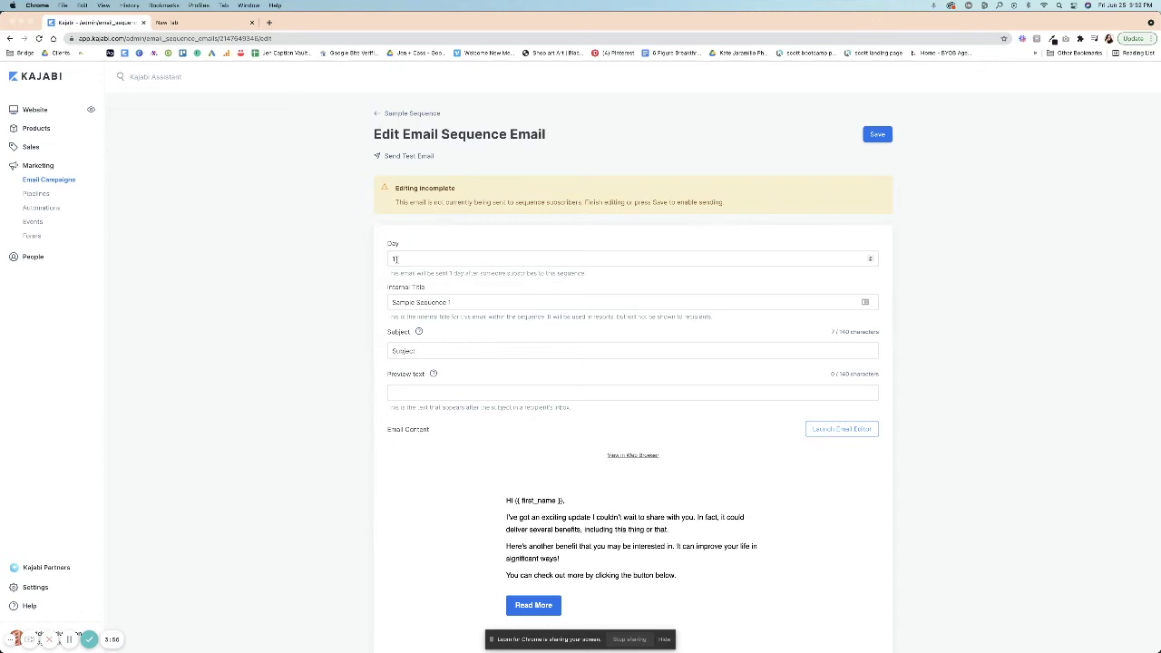
- Set the sequence email's sending day to 0
click(396, 259)
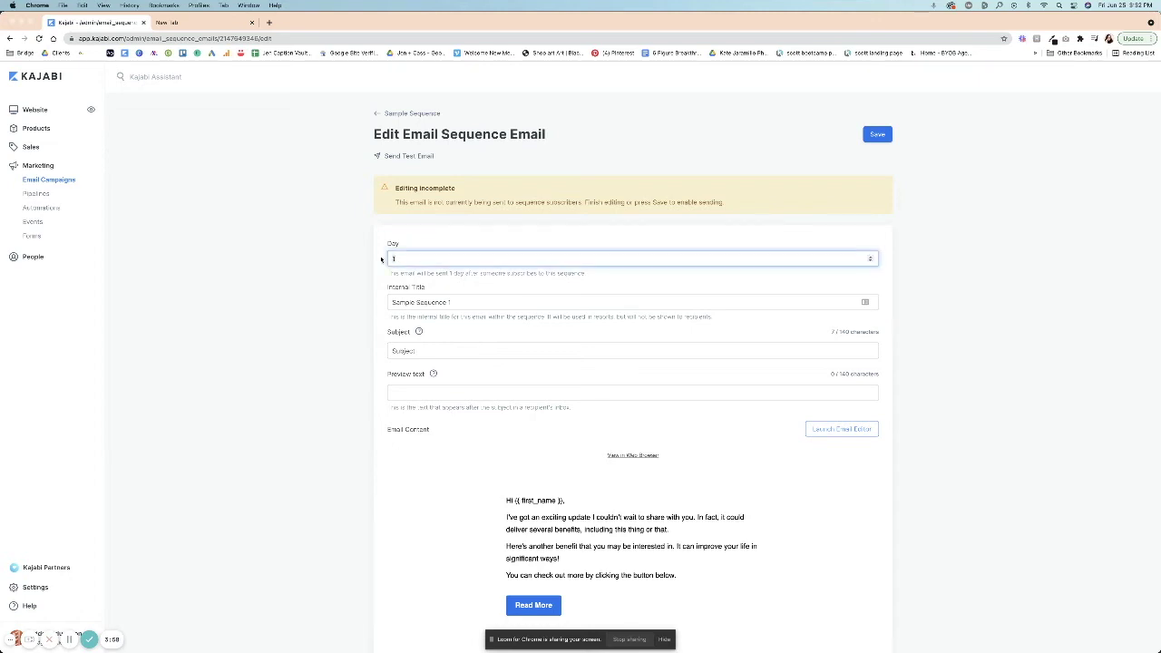
key(BackSpace)
text(0)
click(382, 236)
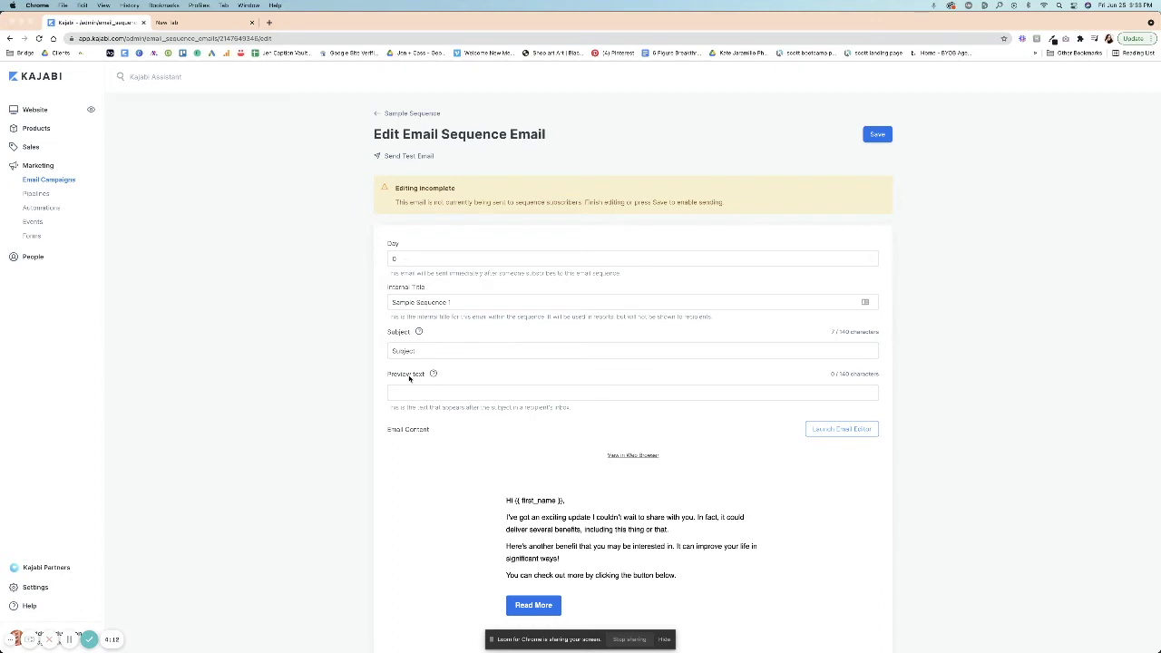
drag(386, 333, 424, 374)
double_click(823, 332)
drag(825, 374, 878, 374)
- Open the email content in the email editor and select the body copy of its text section
scroll(621, 424, down, 2)
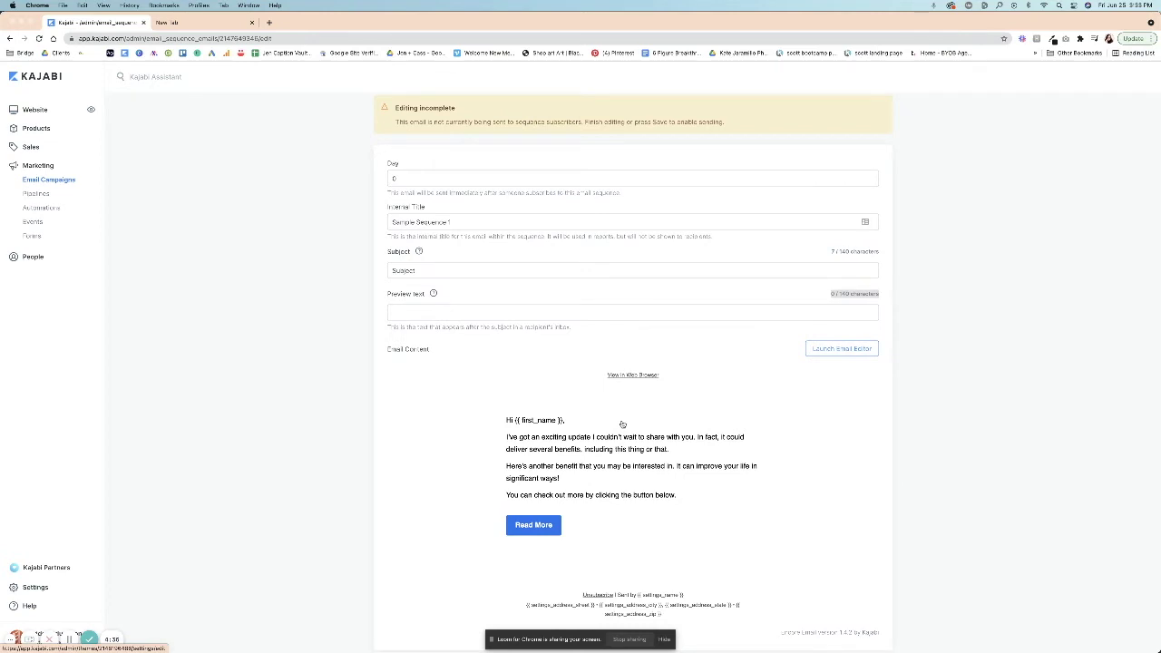
scroll(614, 423, down, 1)
scroll(660, 494, down, 1)
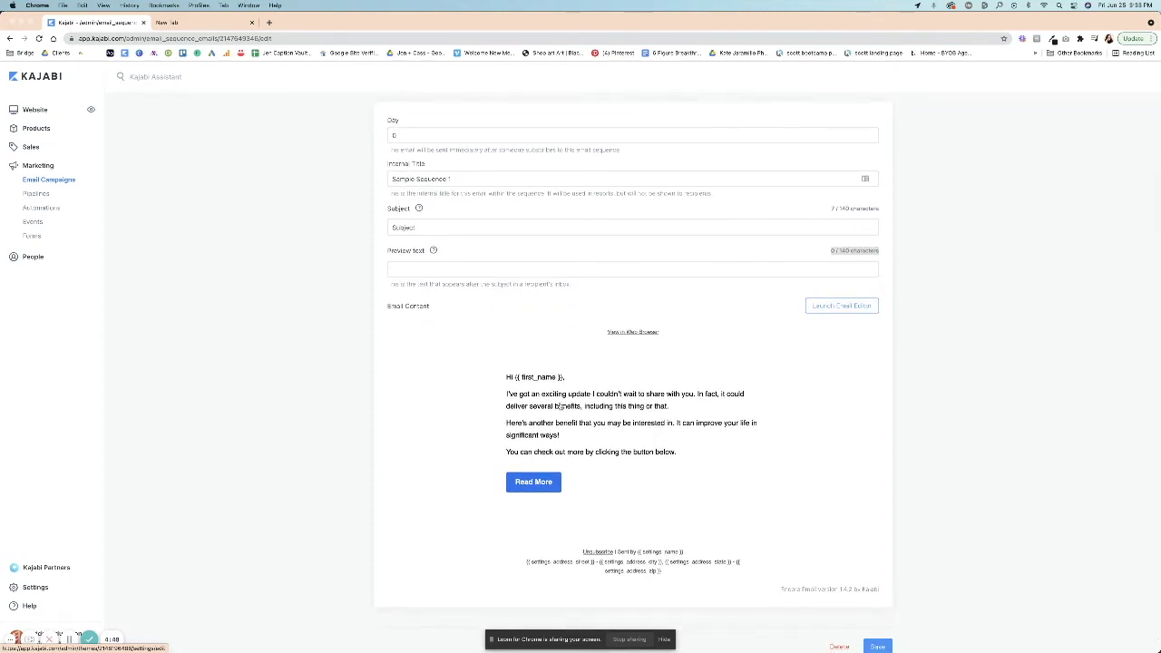
click(822, 308)
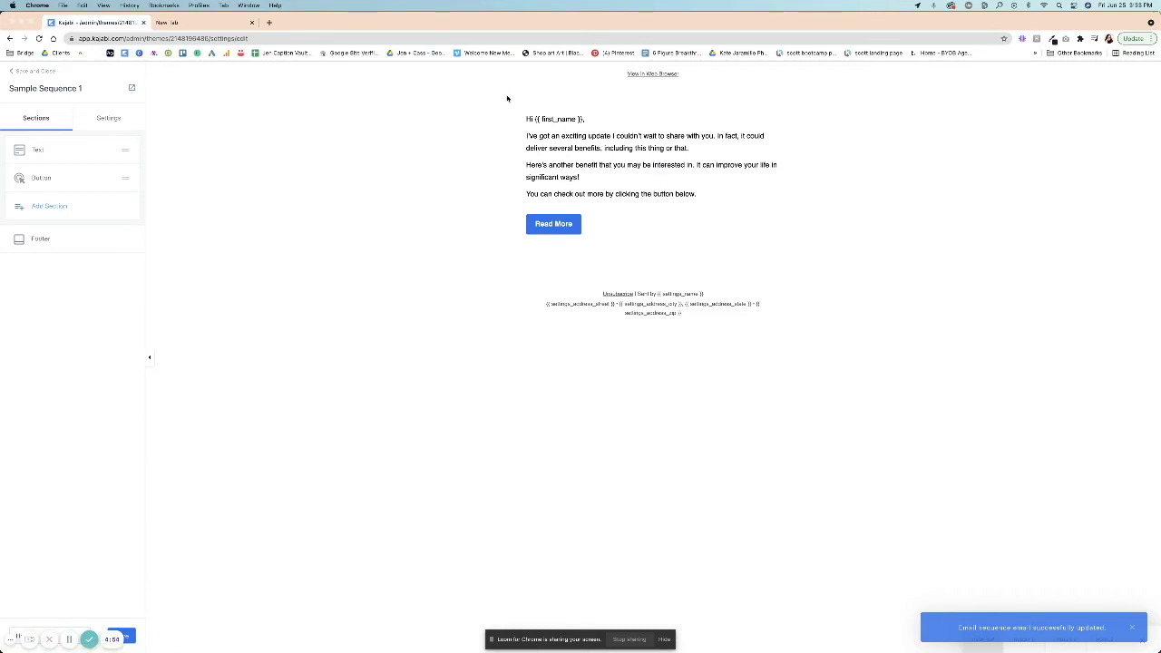
click(554, 134)
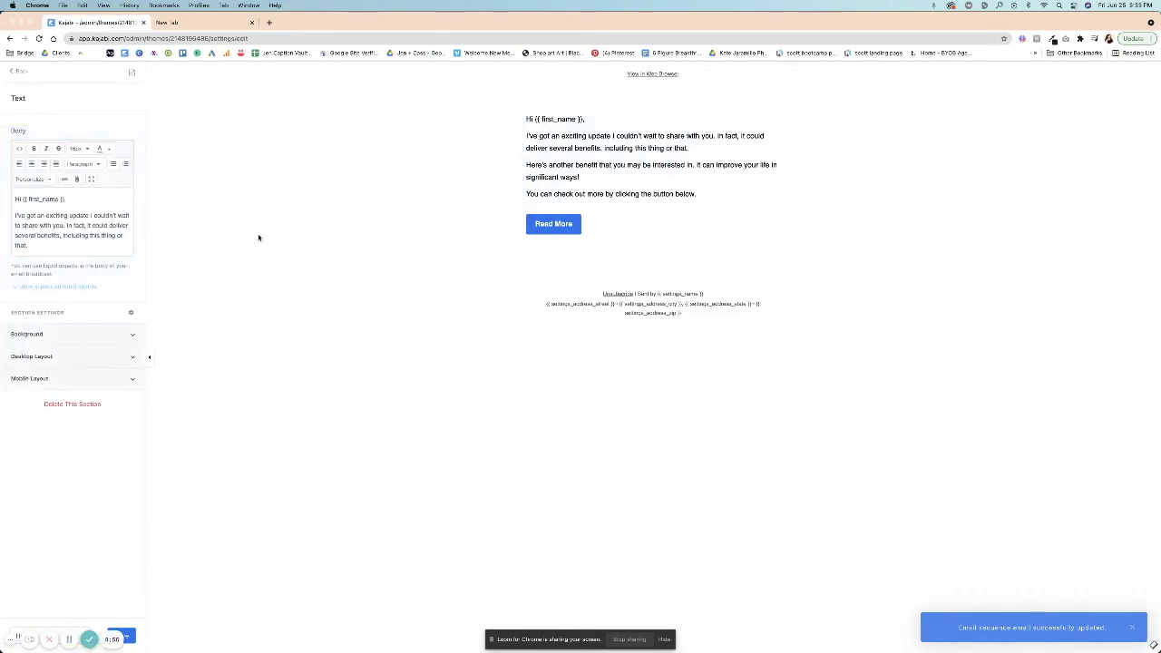
drag(15, 199, 53, 267)
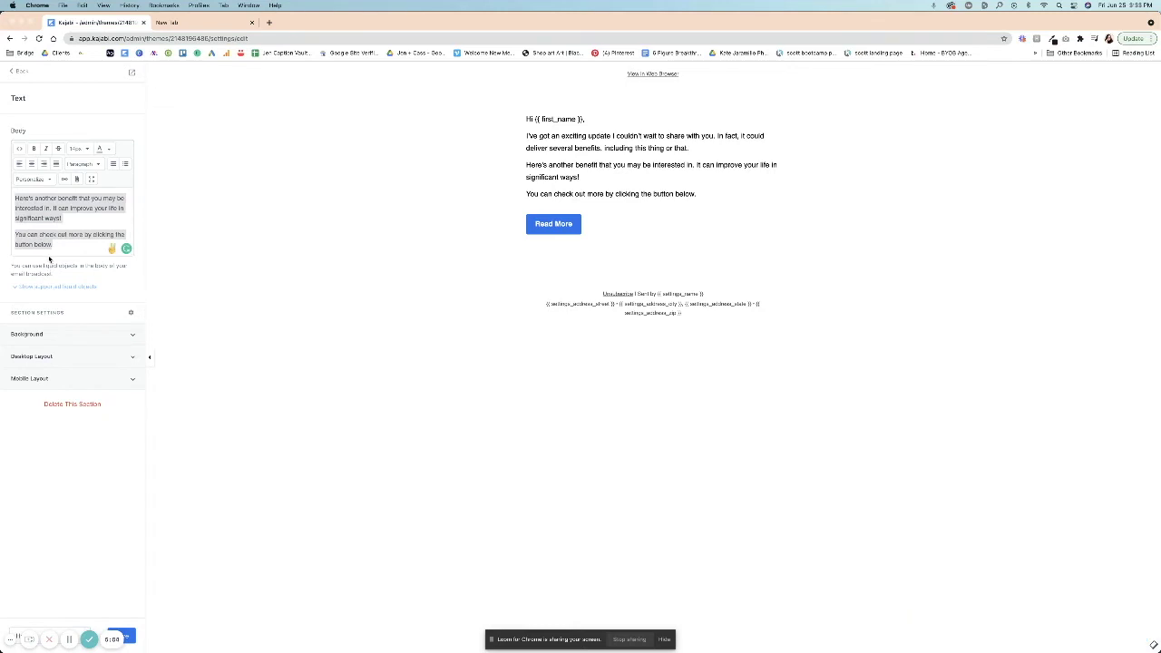
- Delete the Read More button section from the email
click(544, 226)
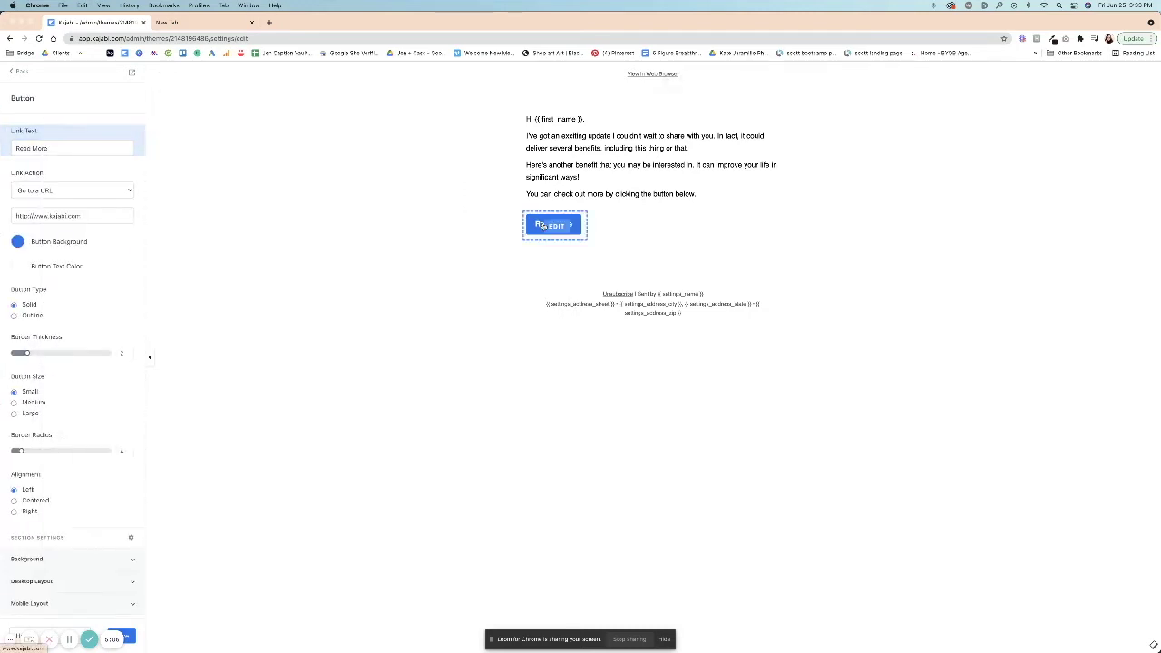
triple_click(93, 217)
scroll(96, 328, down, 1)
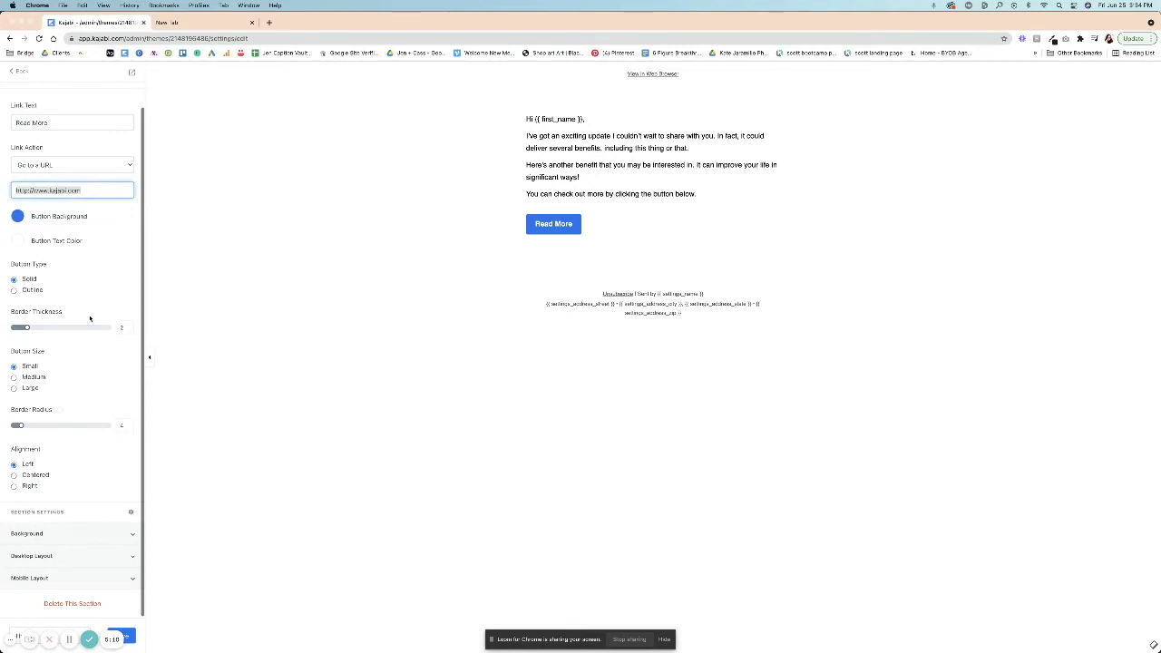
click(53, 605)
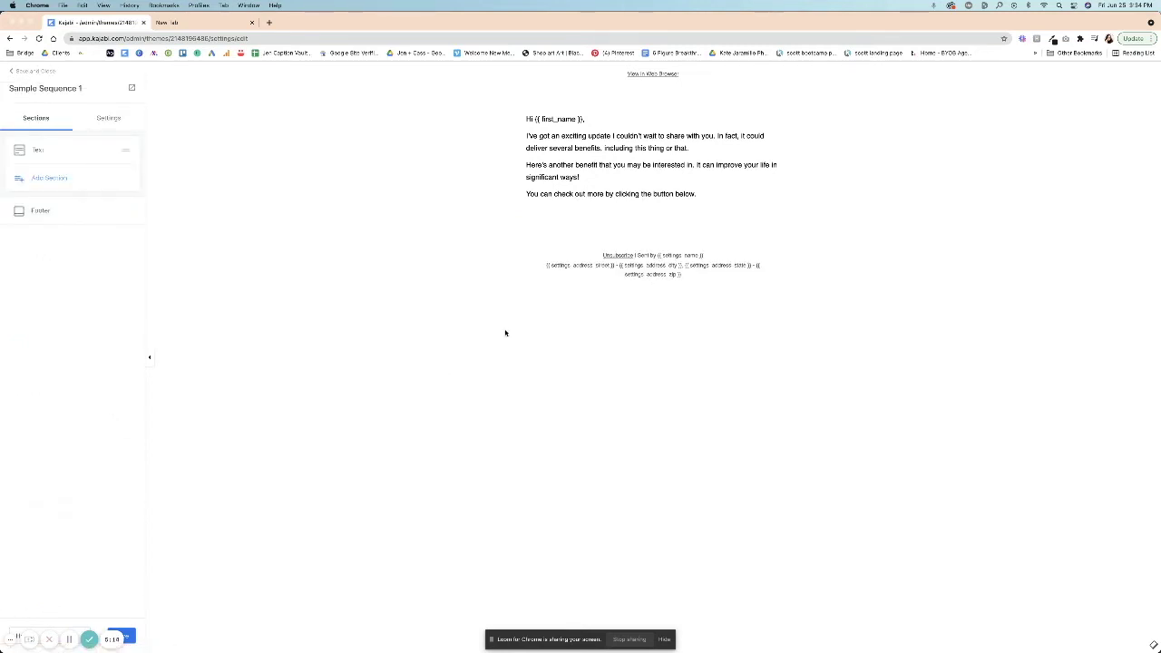
click(662, 147)
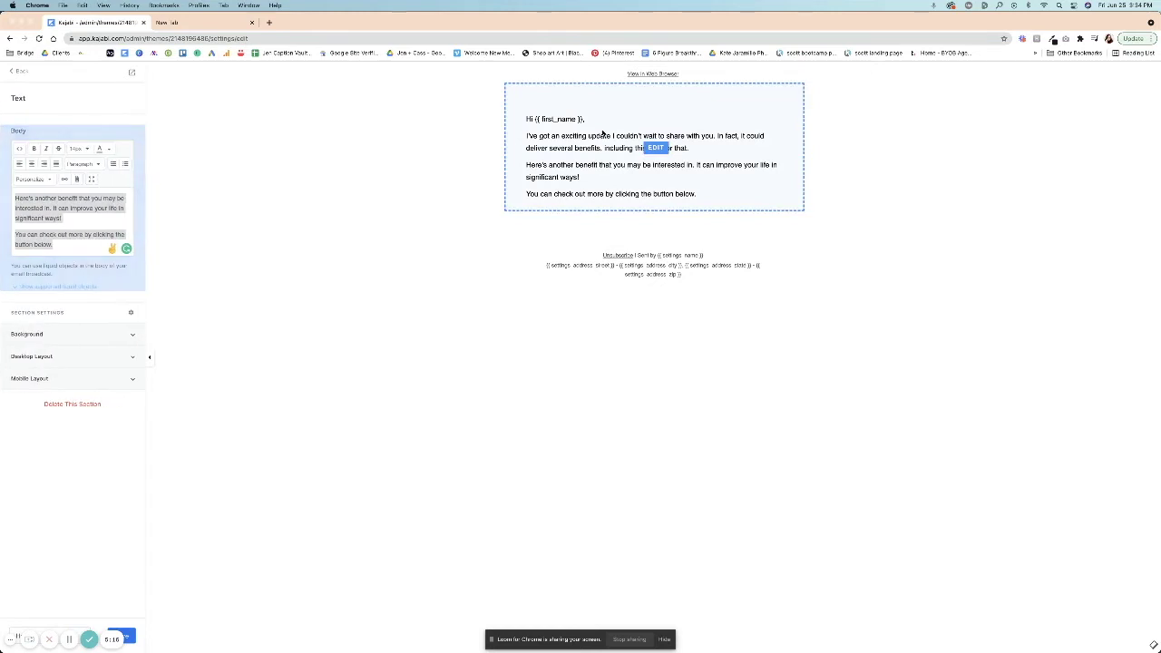
click(81, 248)
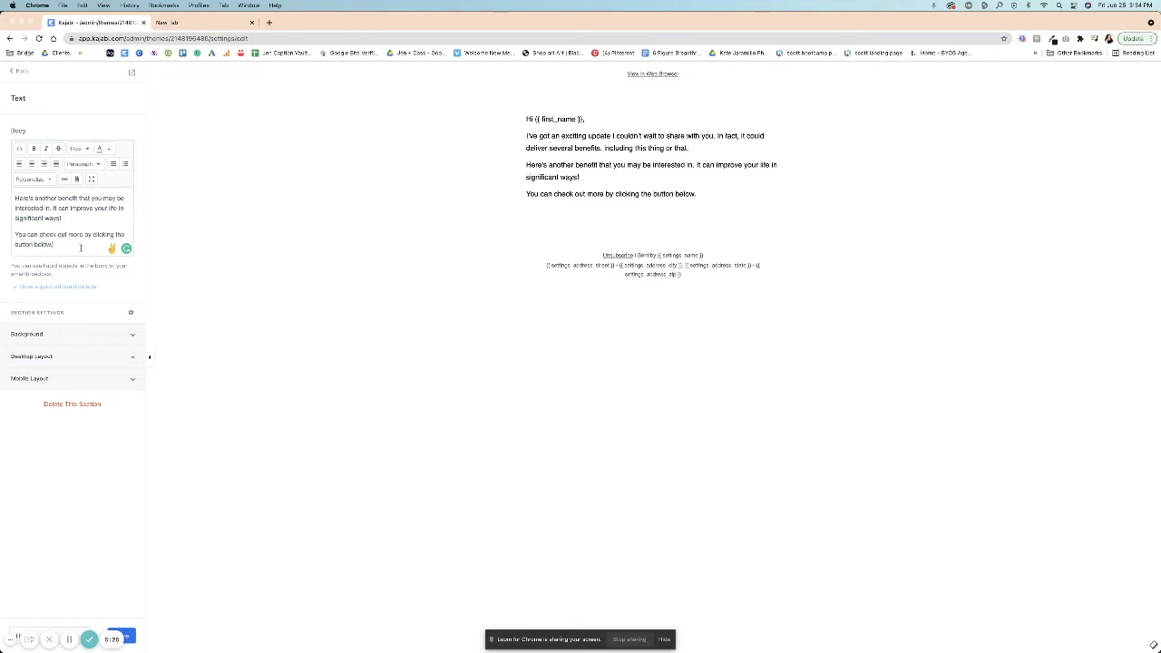
key(Return)
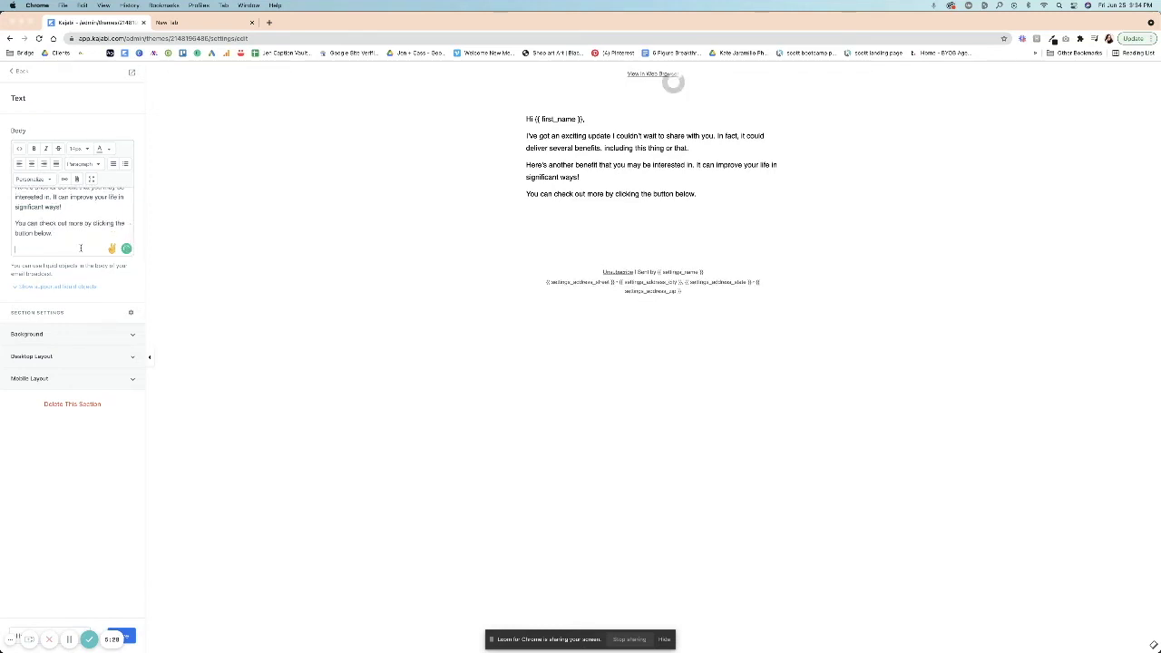
text(www.digitalcourselive.com)
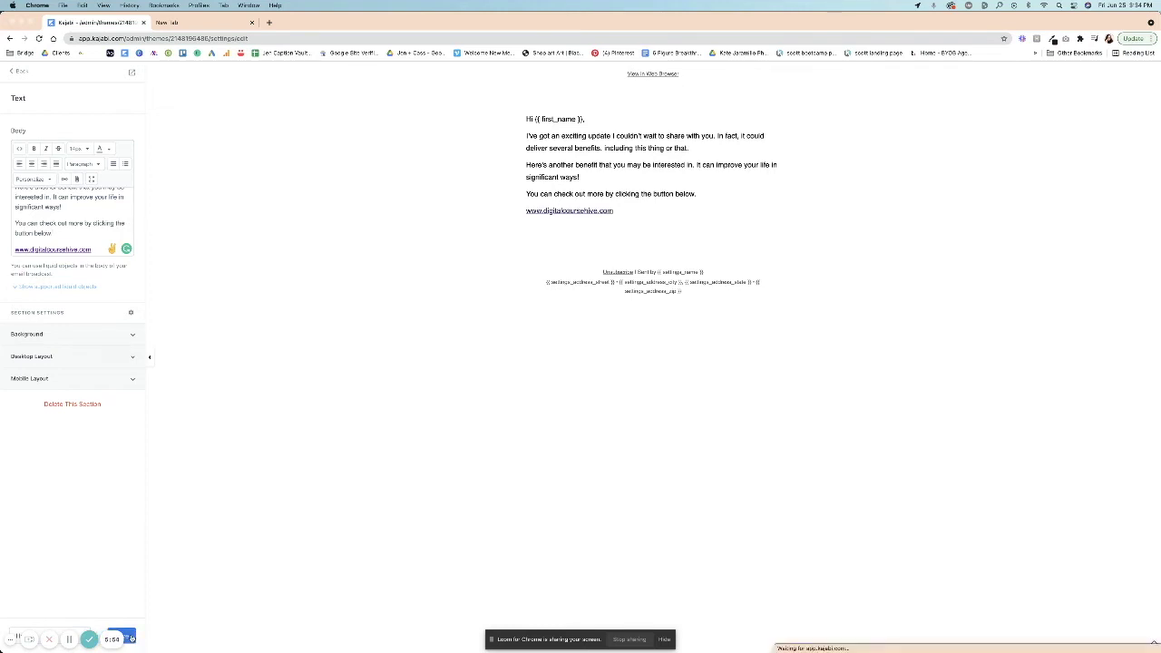
- Save and close the edited email content, and save the sequence email itself
click(22, 74)
click(35, 73)
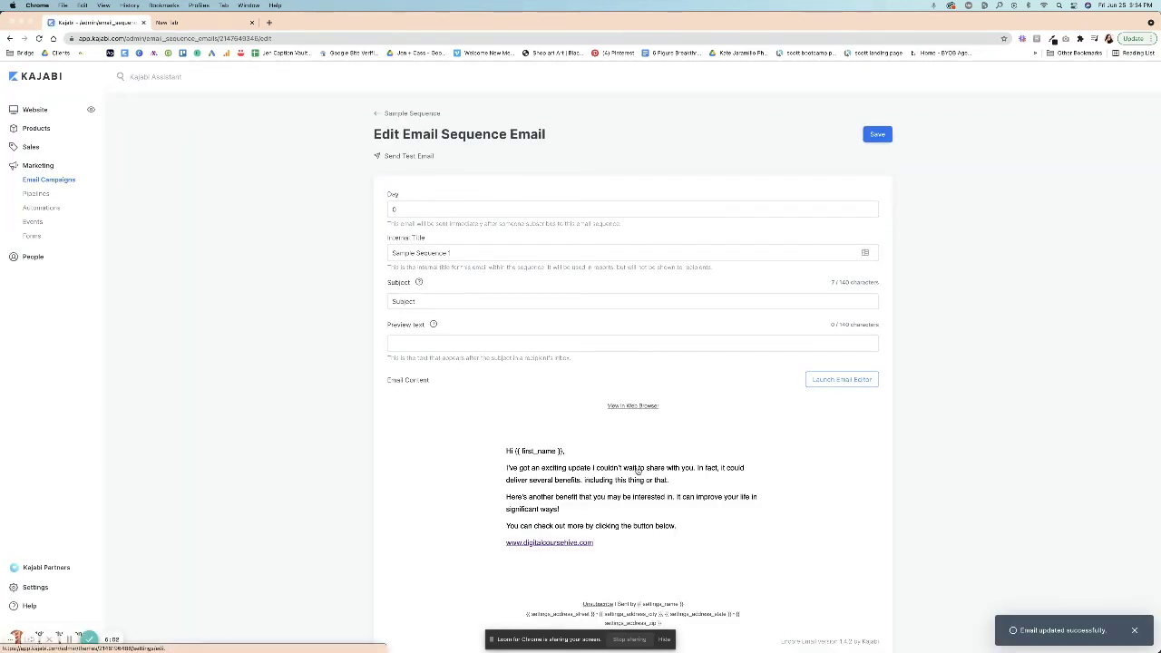
scroll(730, 488, down, 2)
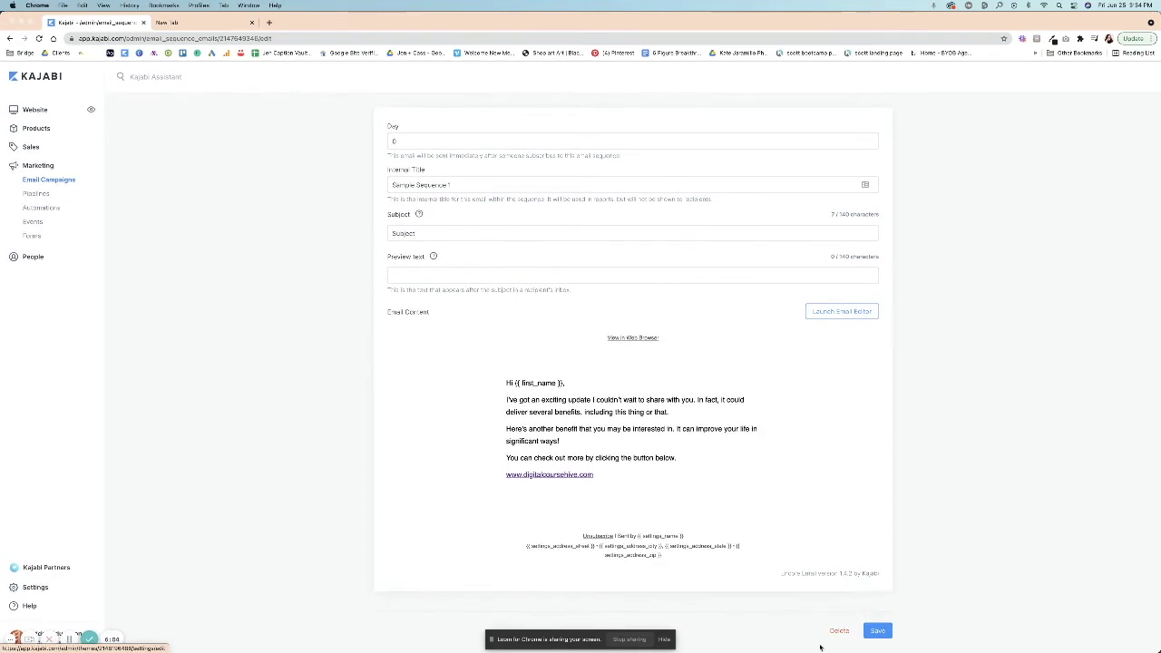
click(877, 631)
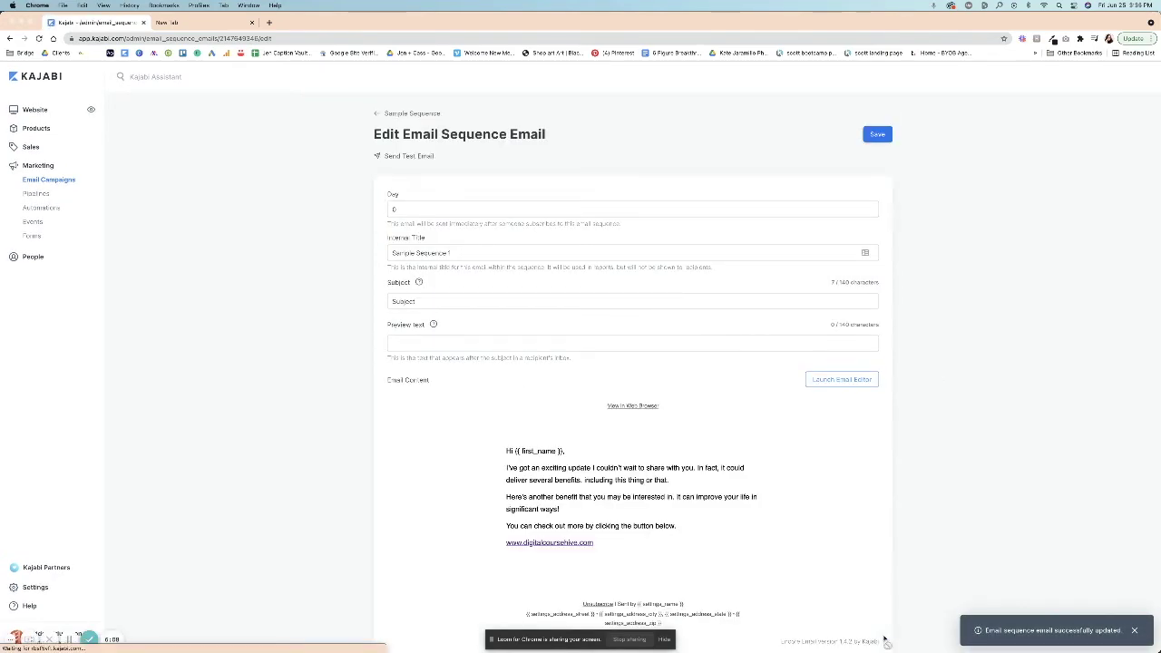
scroll(836, 553, down, 2)
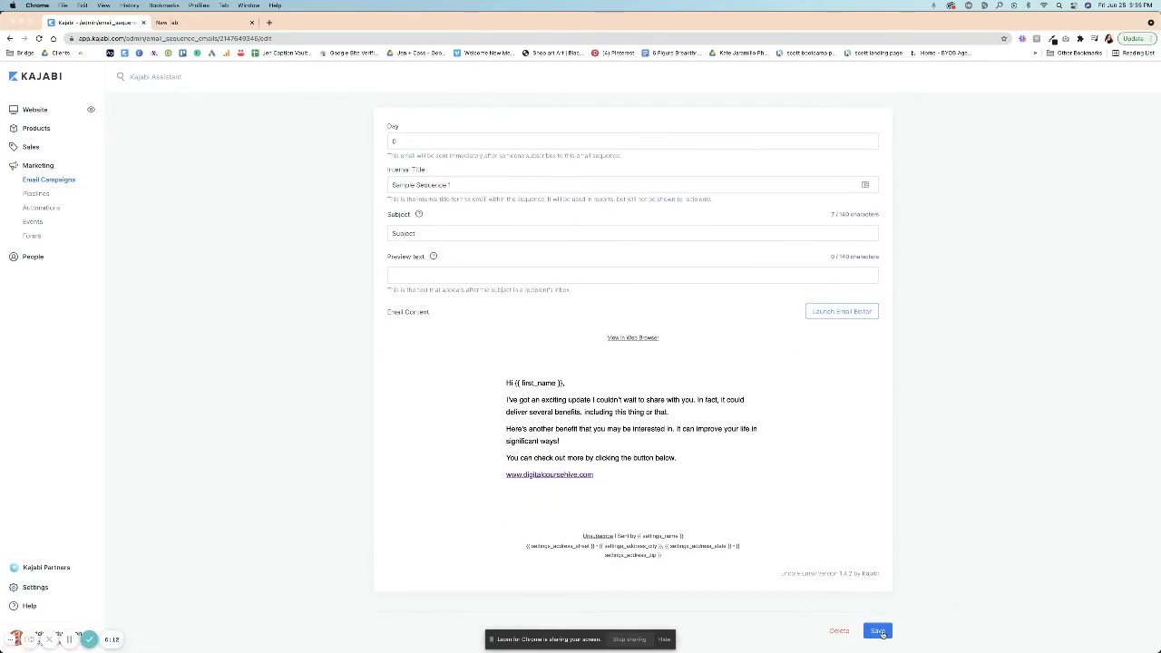
click(880, 631)
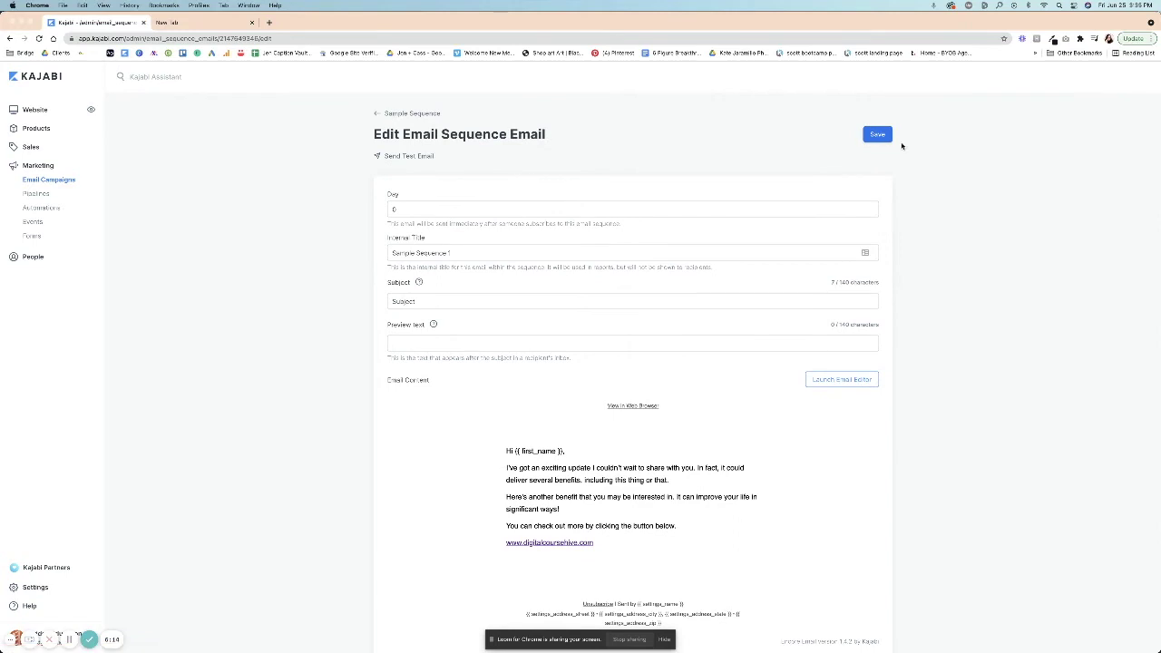
- Save the first sequence email and return to the Sample Sequence overview
click(877, 134)
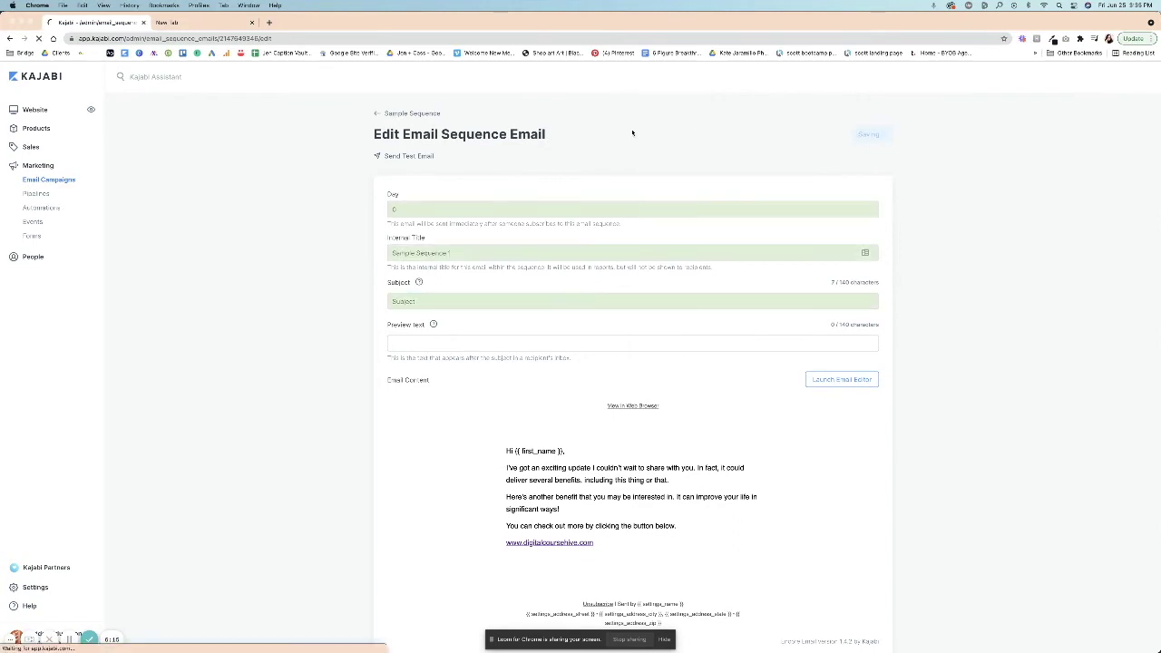
click(382, 114)
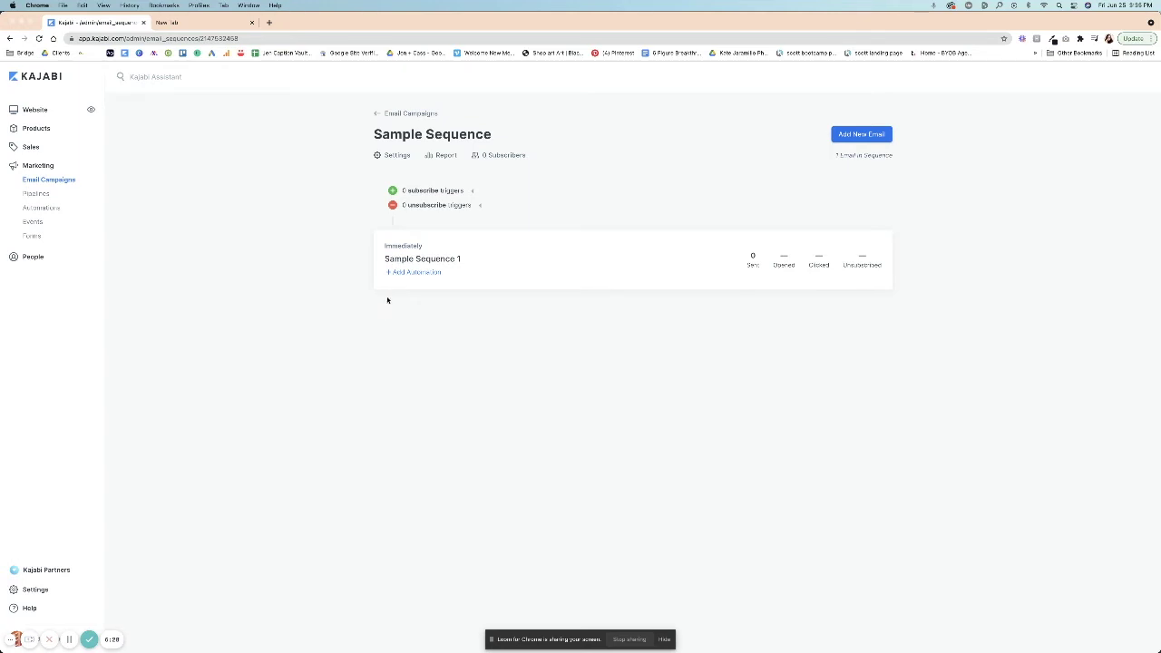
- Open the sequence settings and examine the exclusions for offers and forms and the sending time
click(387, 157)
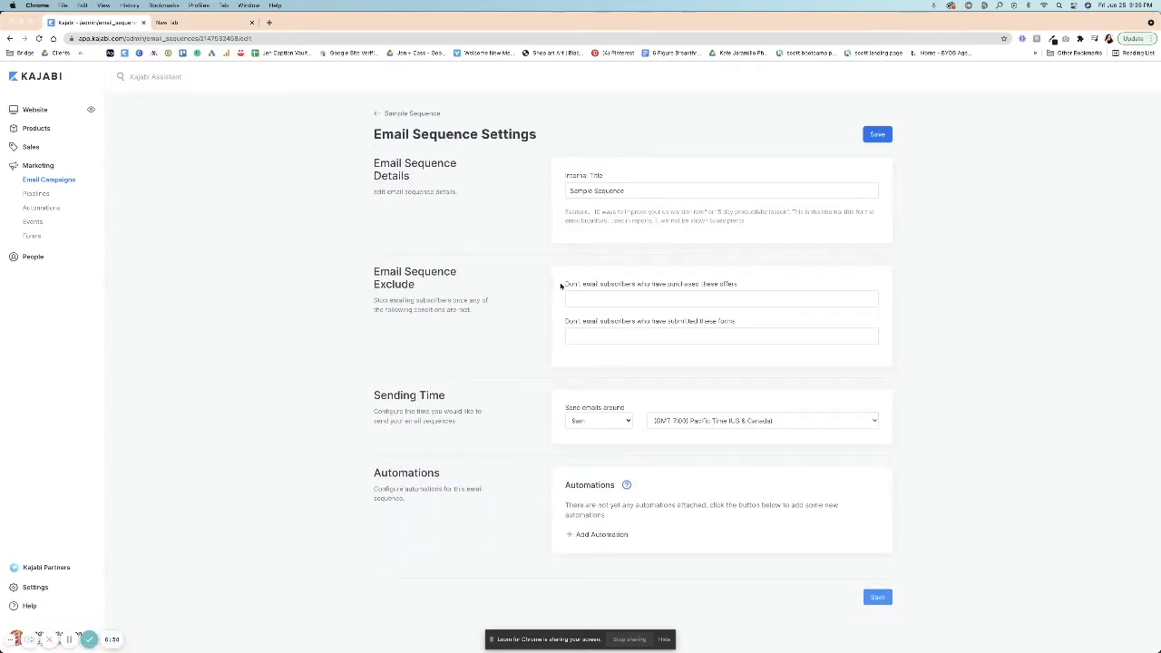
drag(564, 287, 739, 287)
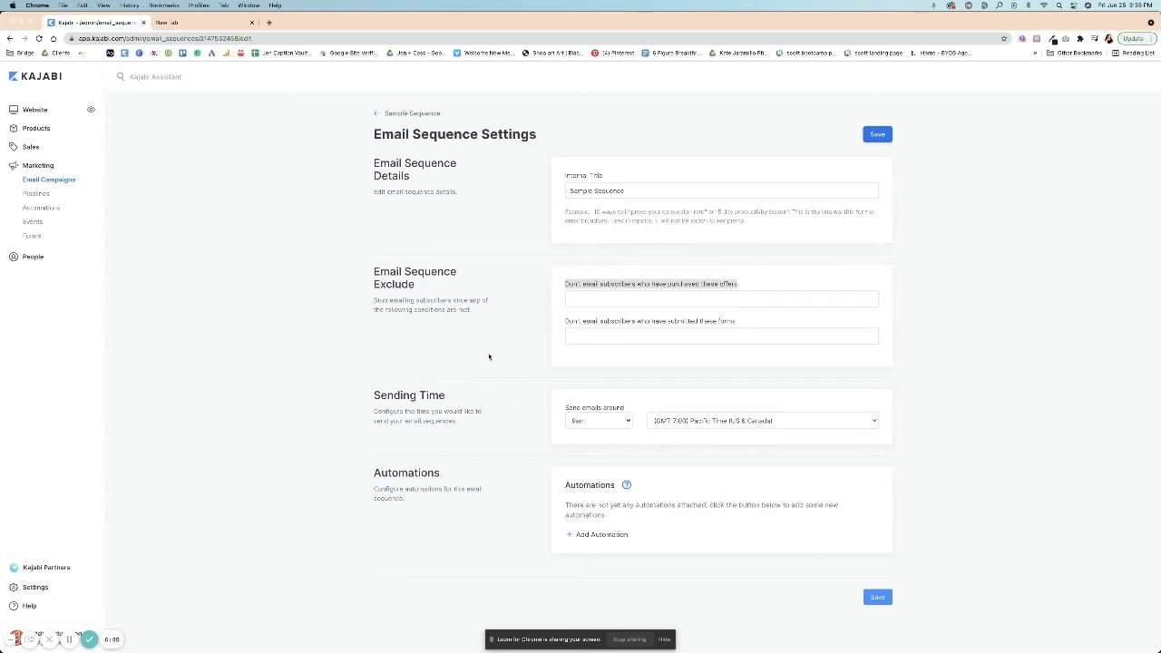
drag(736, 324, 706, 328)
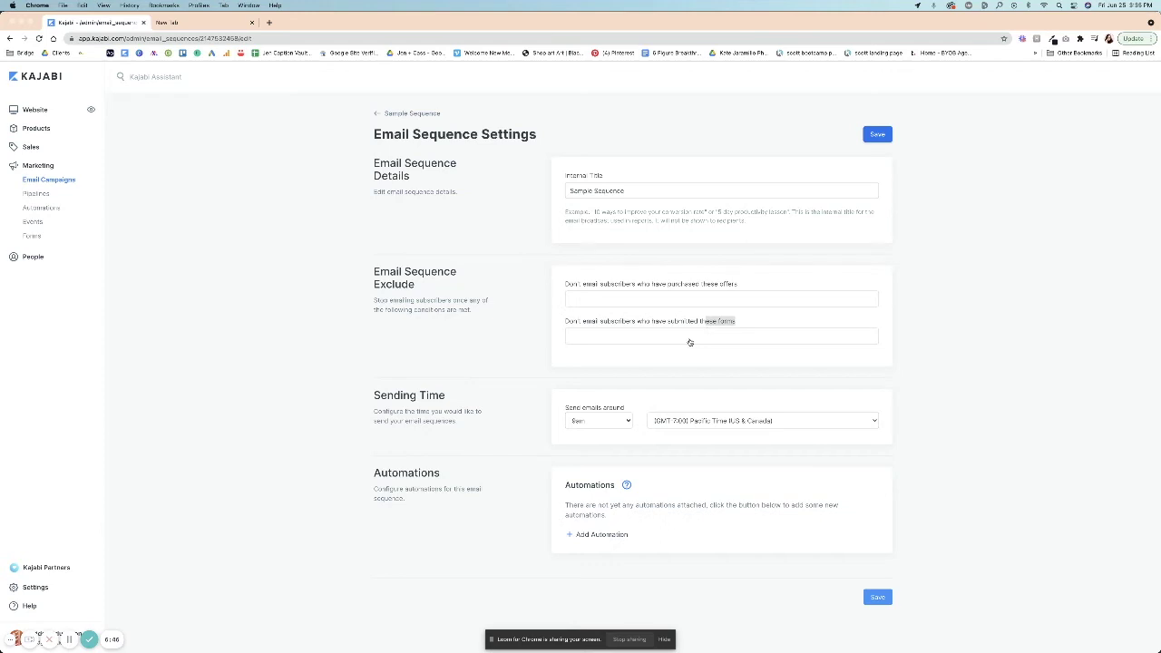
drag(356, 395, 497, 398)
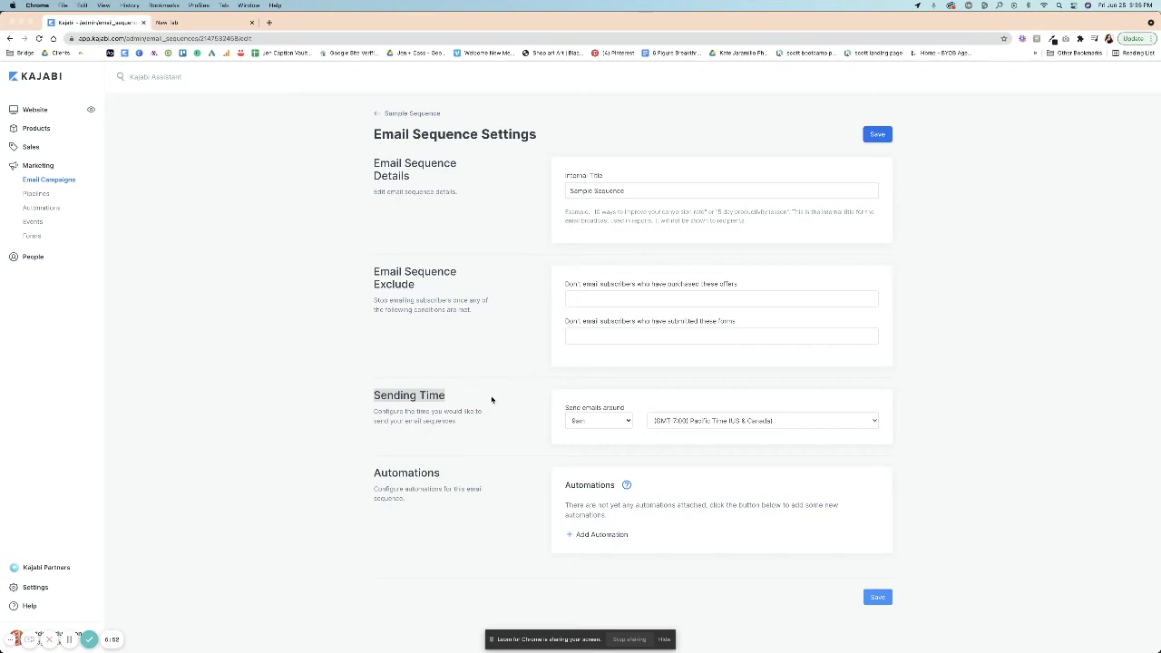
- Examine the actions available for an automation on sequence completion, and return to the sequence overview without adding one
click(589, 535)
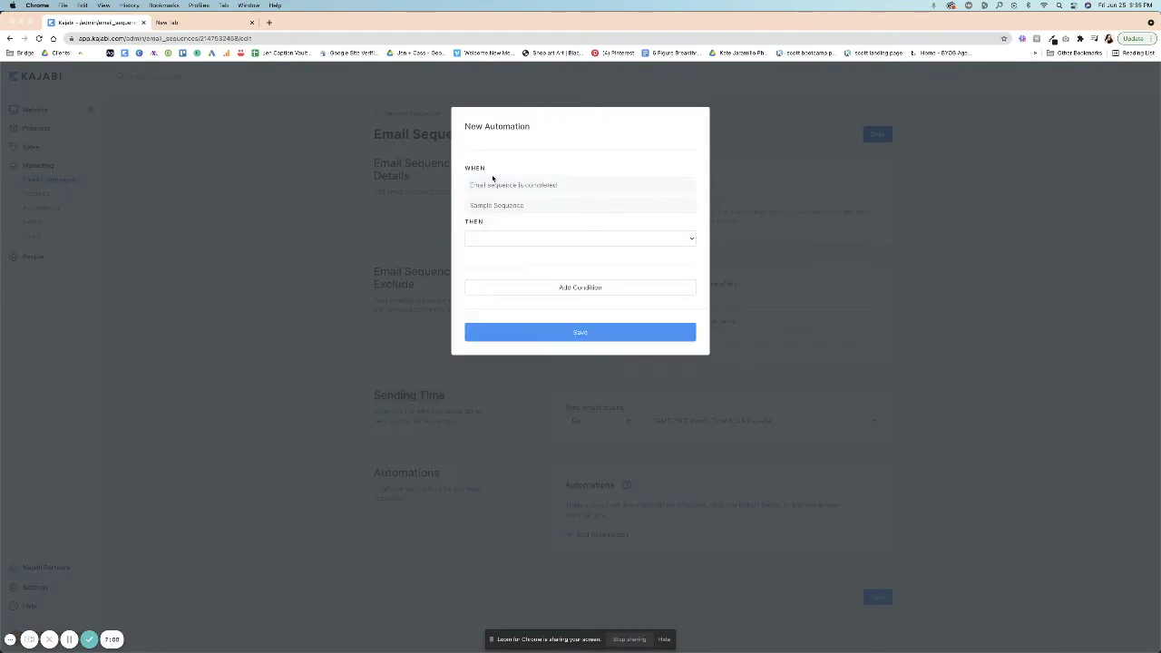
click(492, 239)
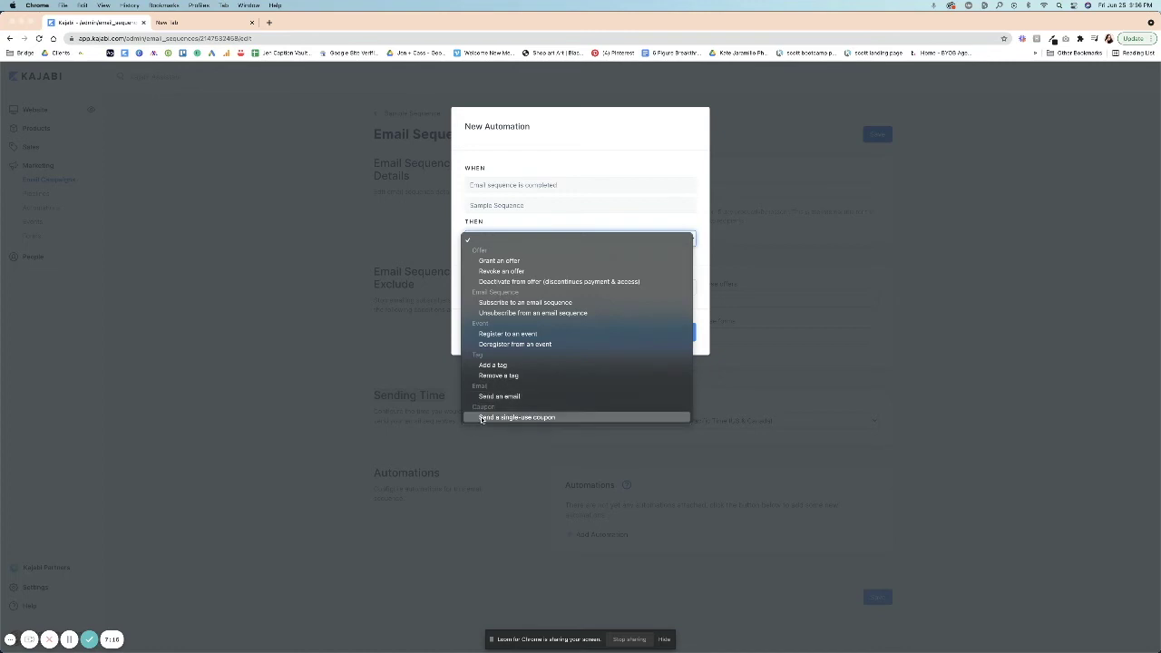
click(362, 343)
click(803, 232)
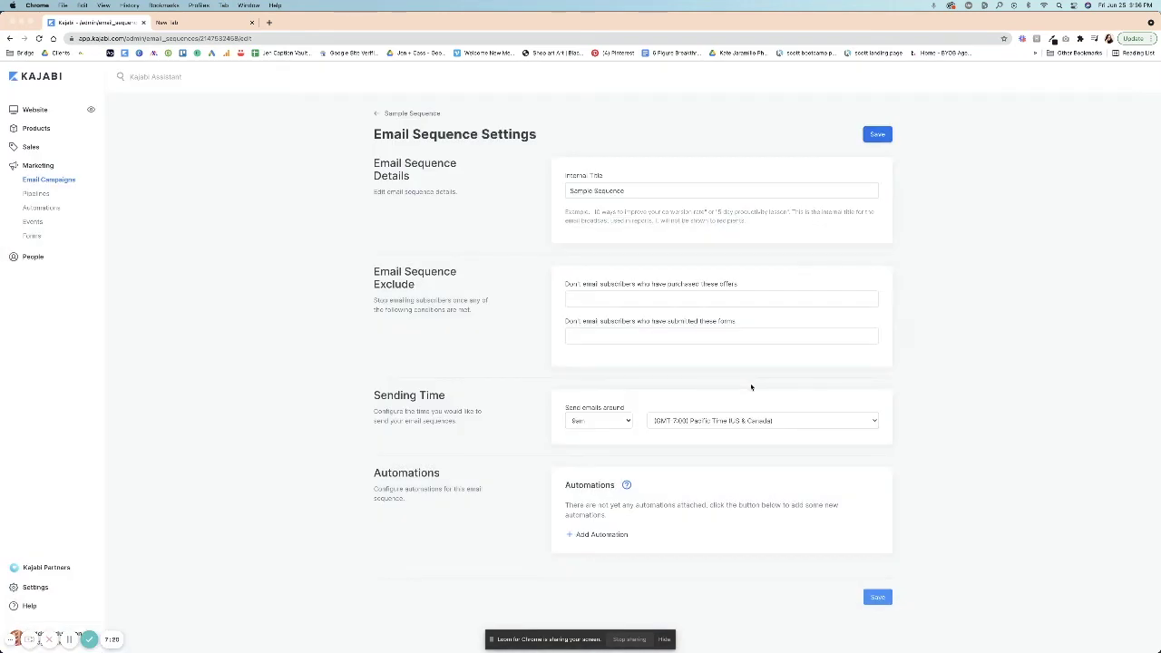
click(416, 113)
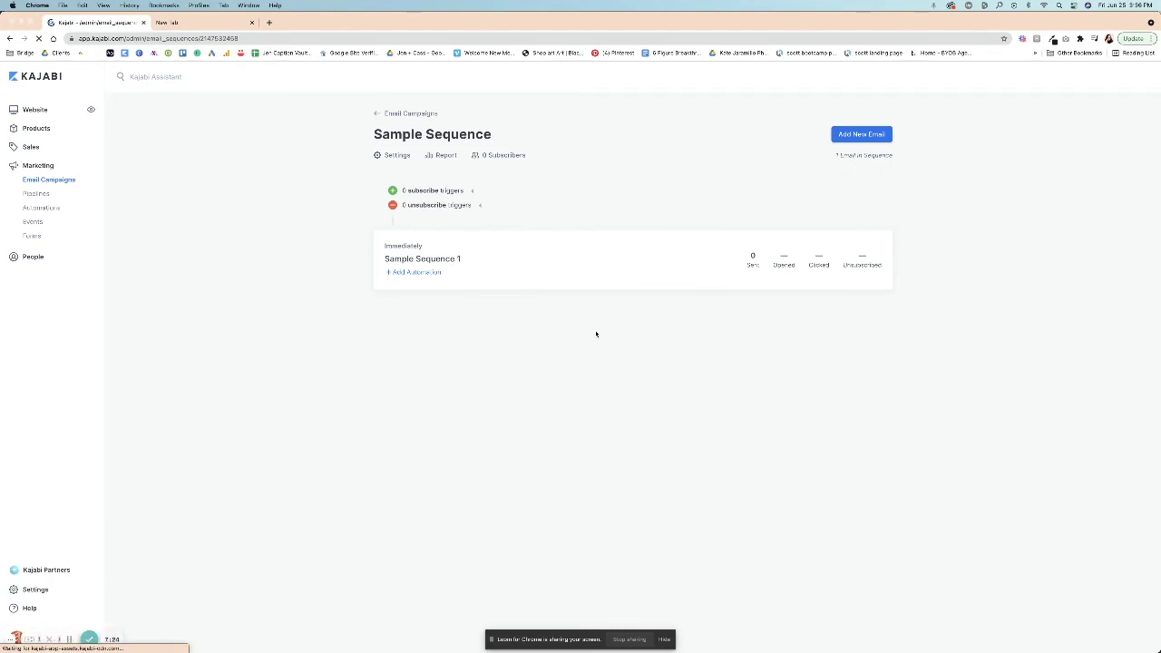
- Examine the sequence's report and its subscribers page, and return to the sequence overview
click(441, 156)
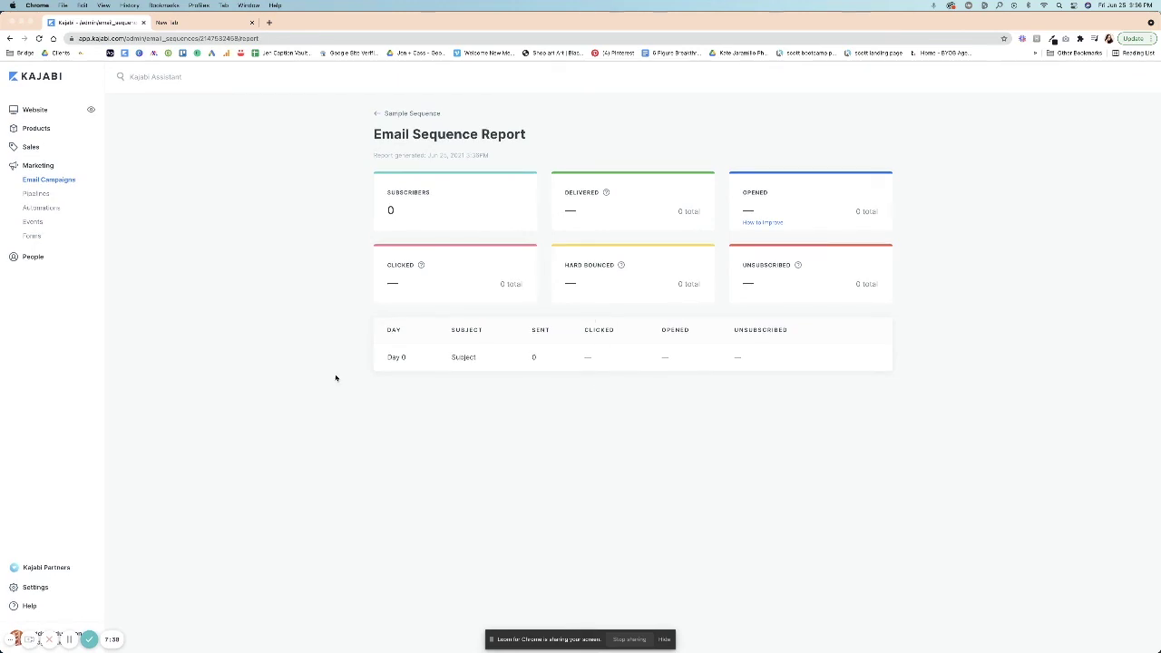
drag(388, 332, 516, 370)
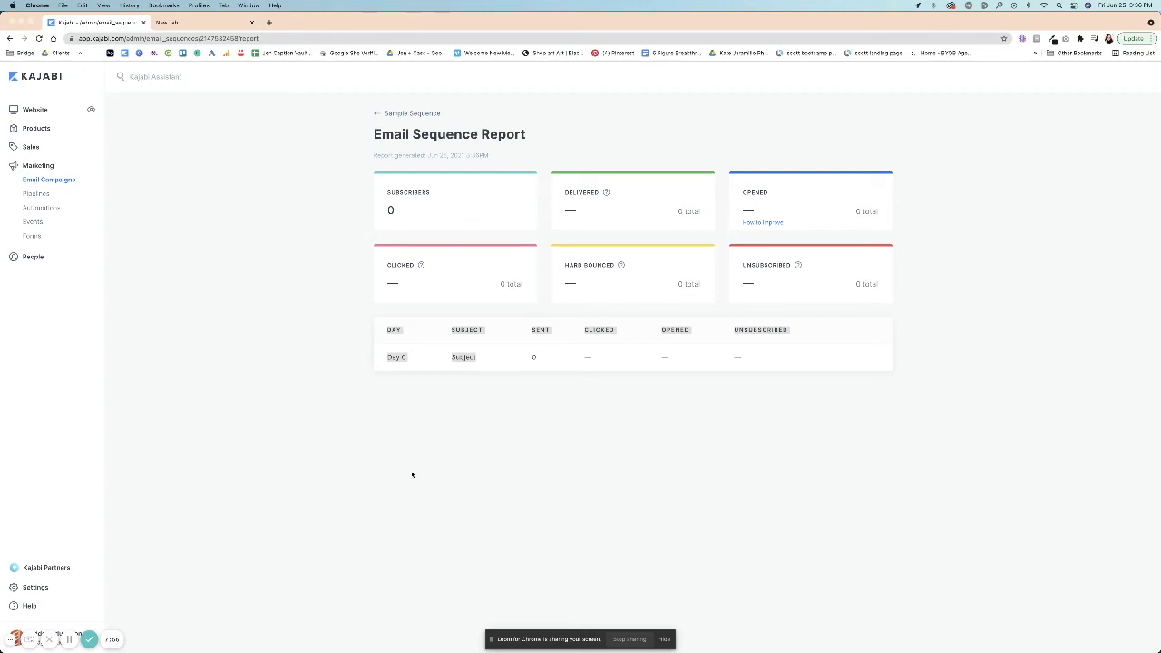
click(424, 115)
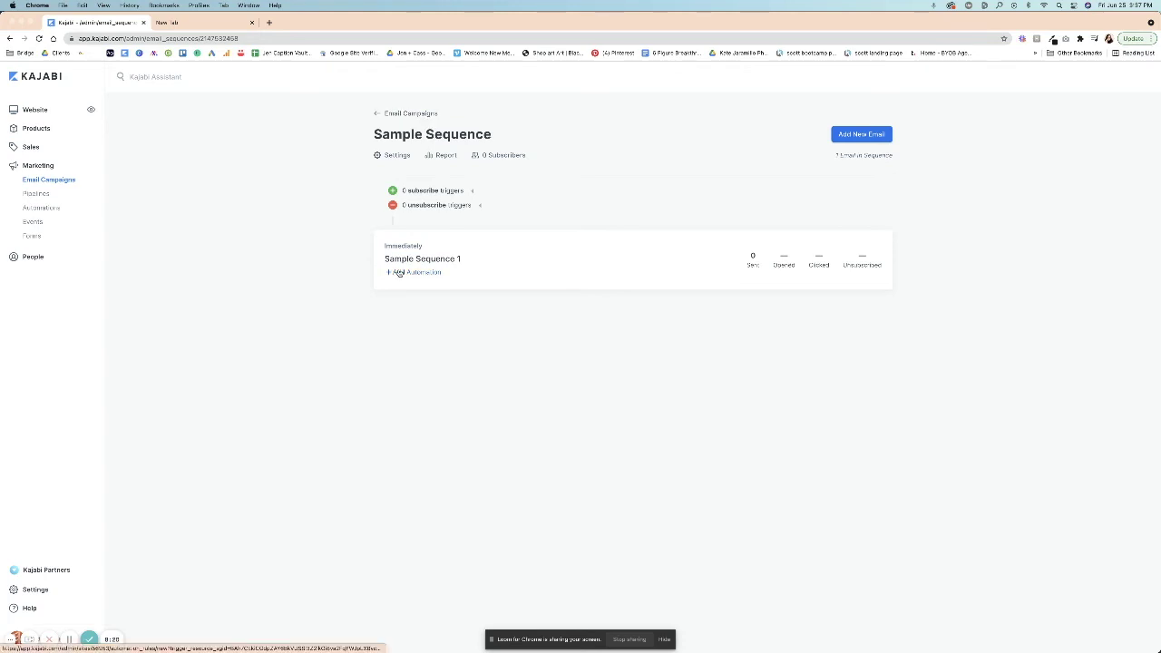
click(515, 156)
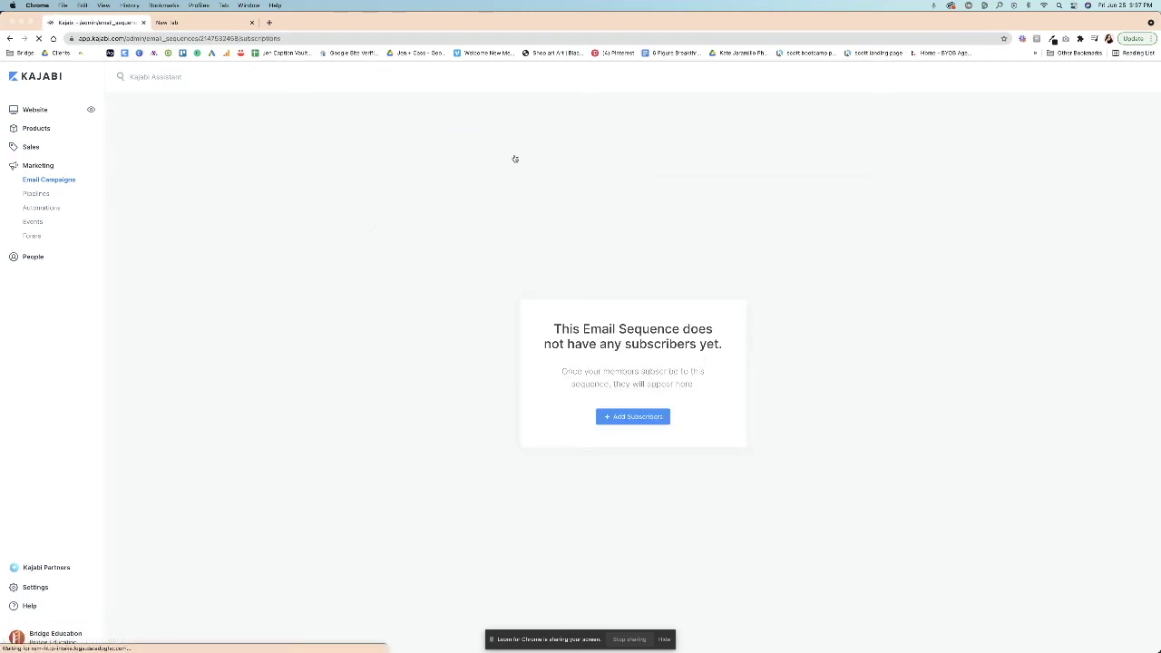
click(10, 38)
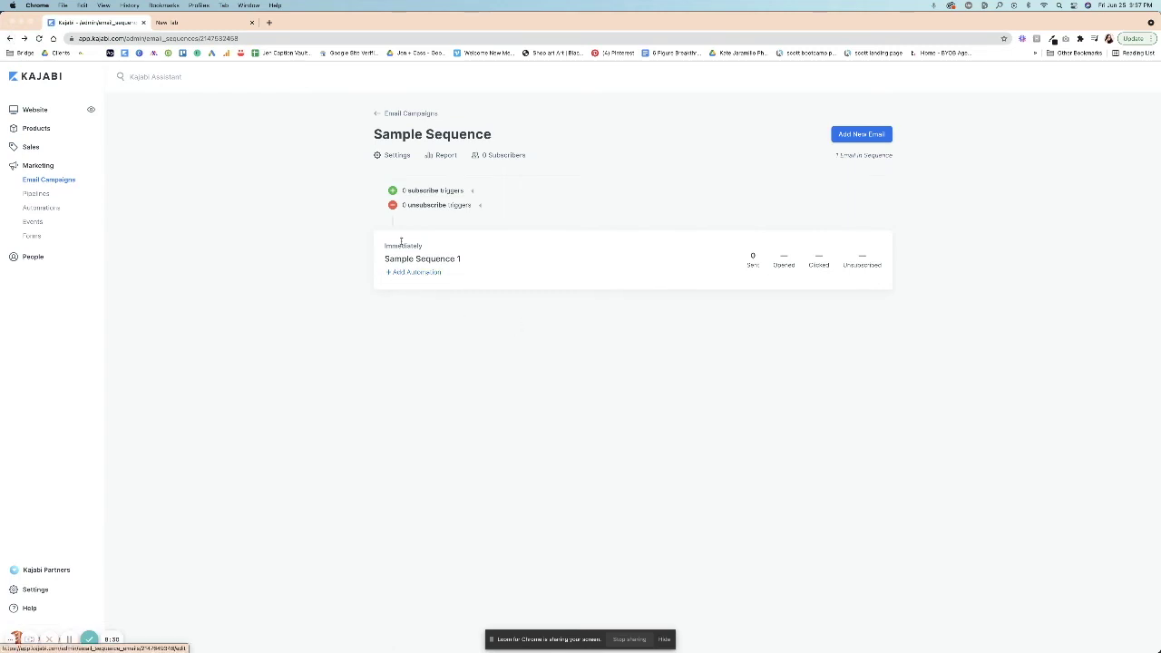
- Open a new automation for the Sample Sequence 1 email and examine its trigger and action options
click(399, 273)
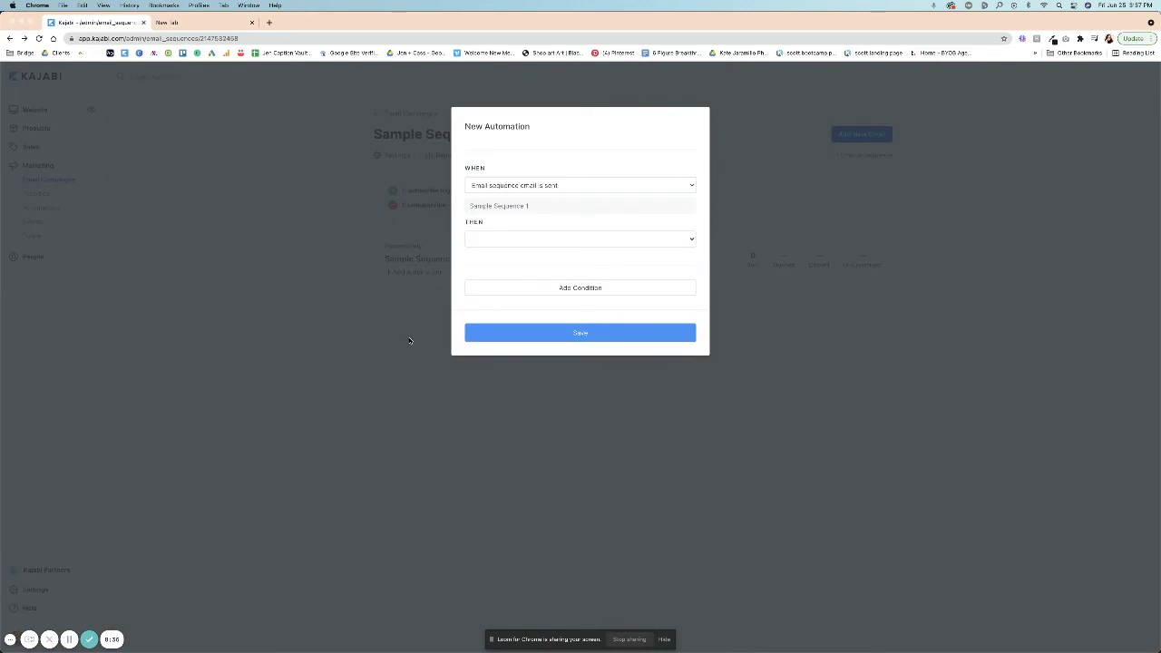
click(555, 186)
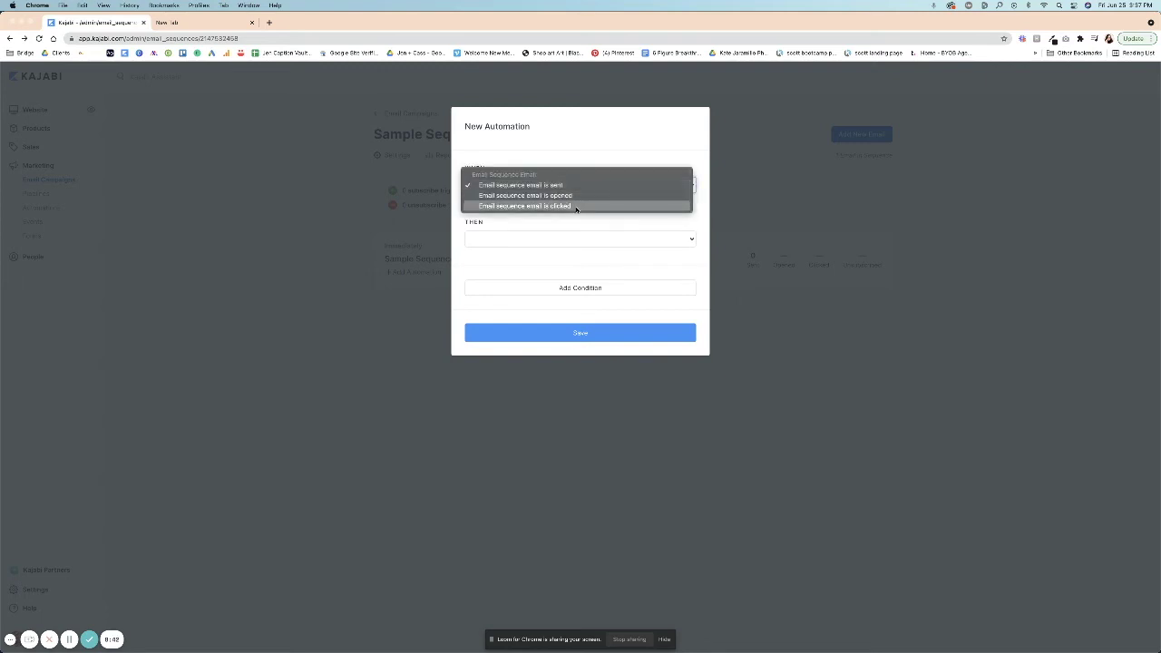
click(539, 228)
click(528, 238)
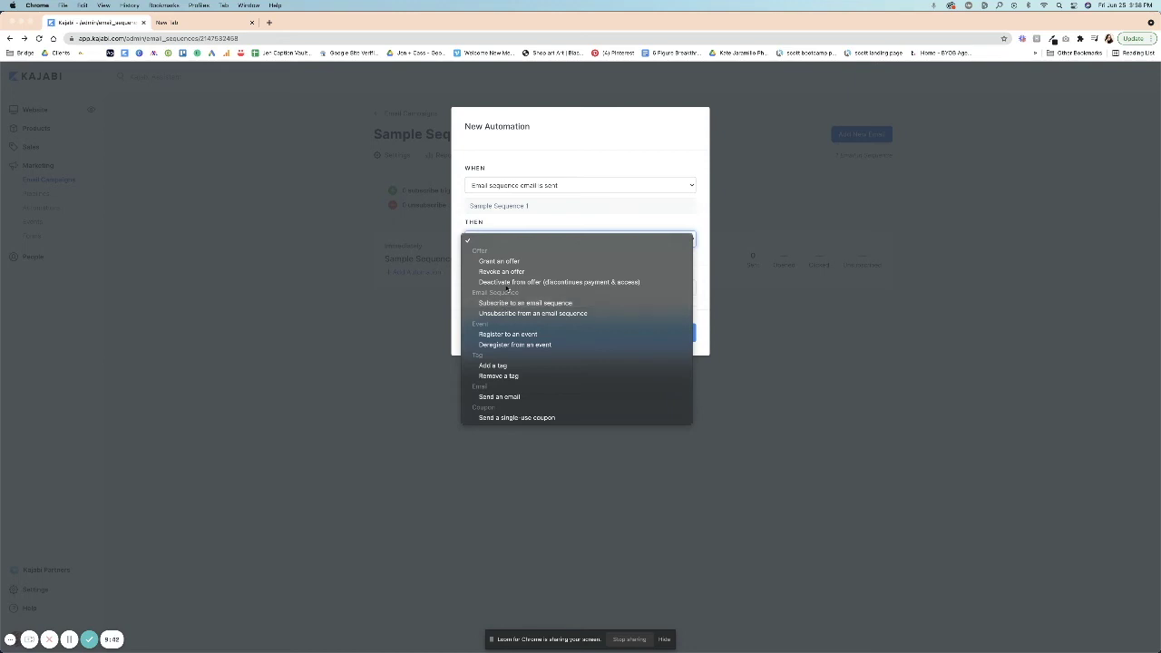
click(460, 187)
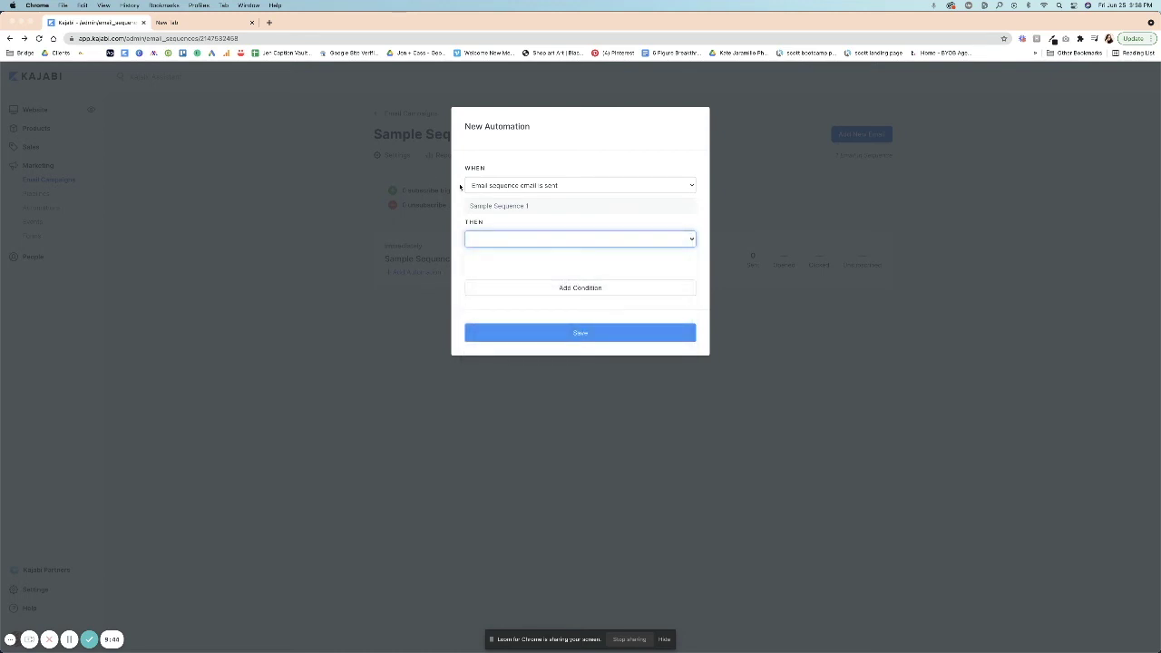
- Set the automation's action to send a single-use coupon and select part of the coupon code placeholder in its message
click(521, 238)
click(491, 418)
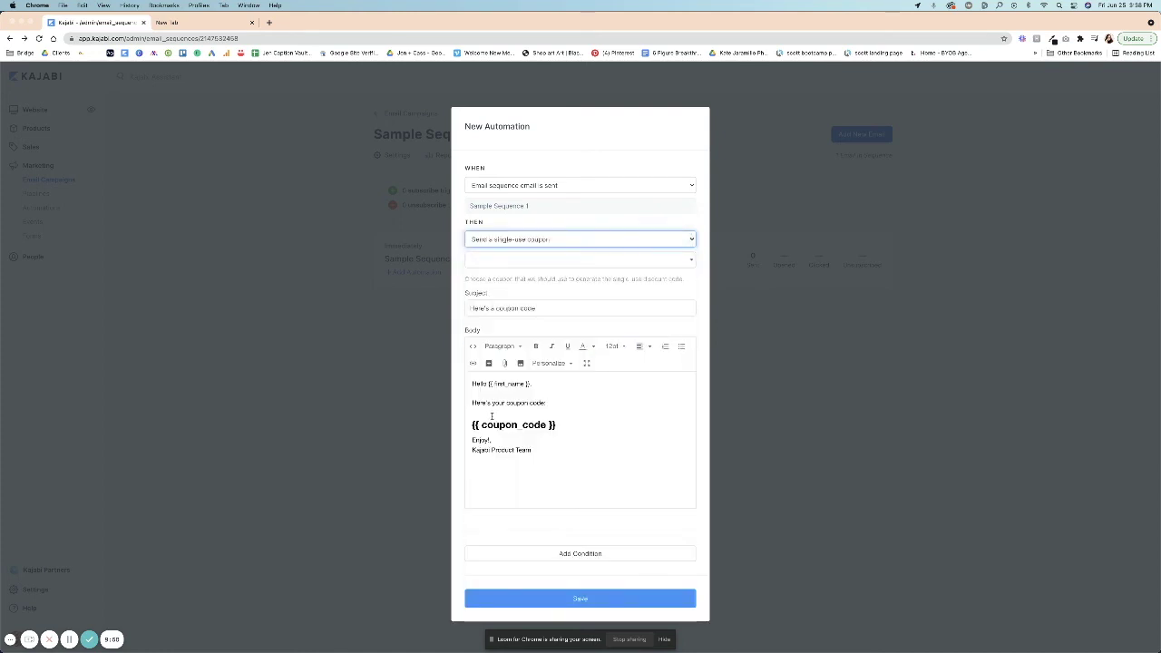
click(544, 424)
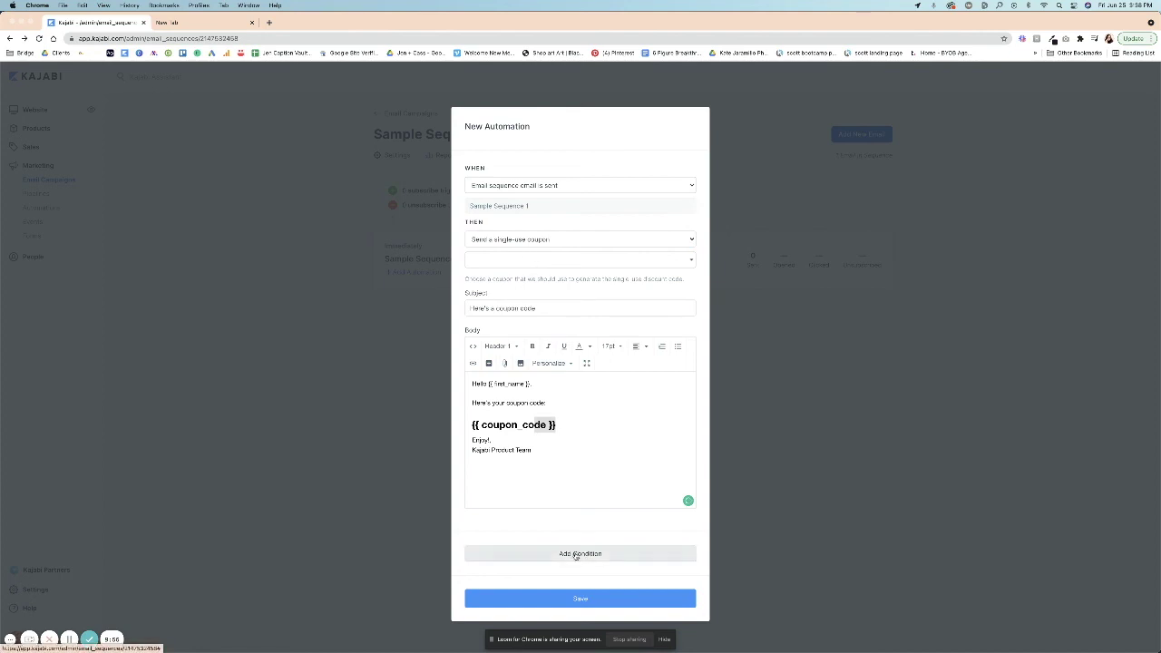
- Add a condition to the automation, examine the available filters, and close the automation without saving
click(575, 556)
click(564, 566)
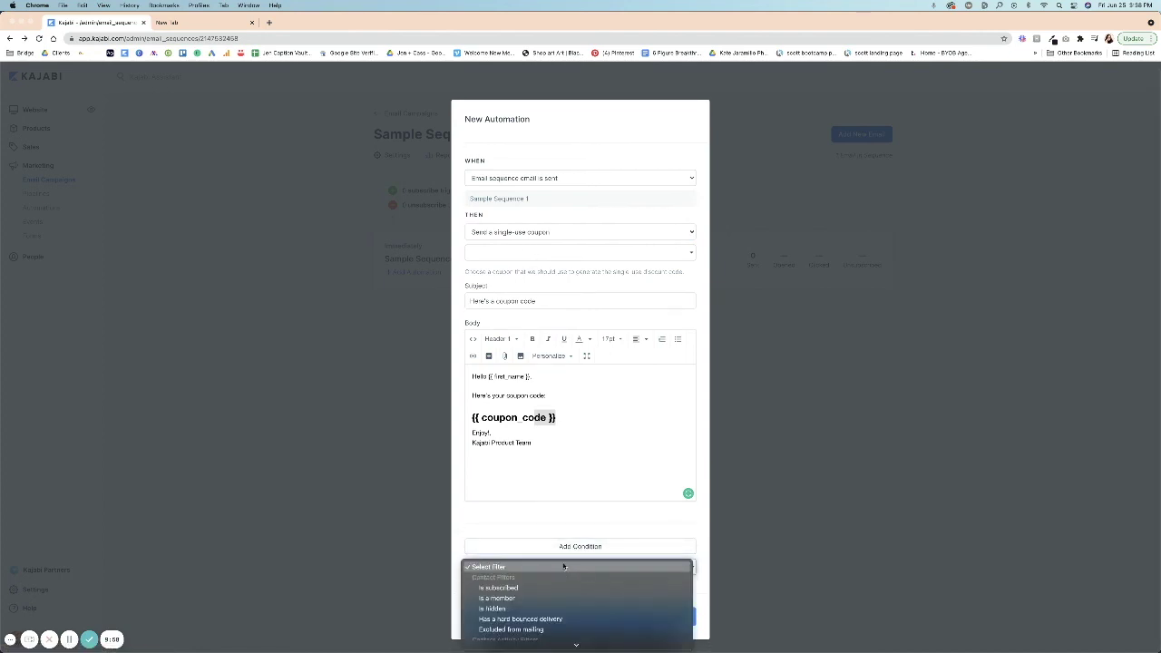
scroll(533, 609, down, 3)
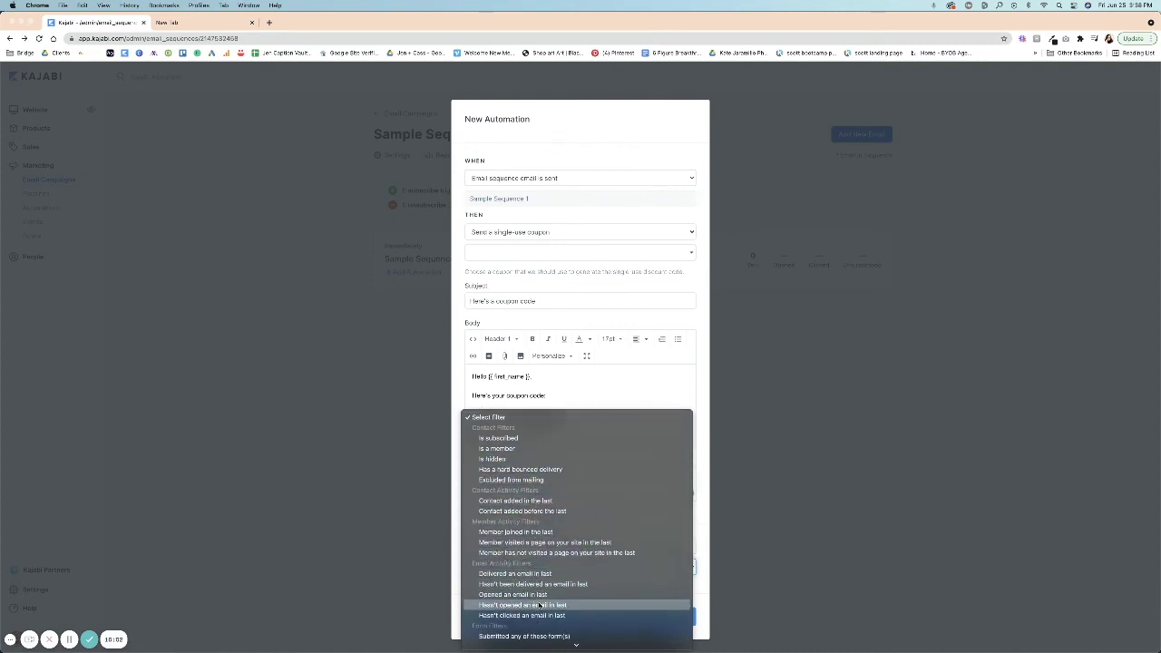
scroll(540, 605, down, 3)
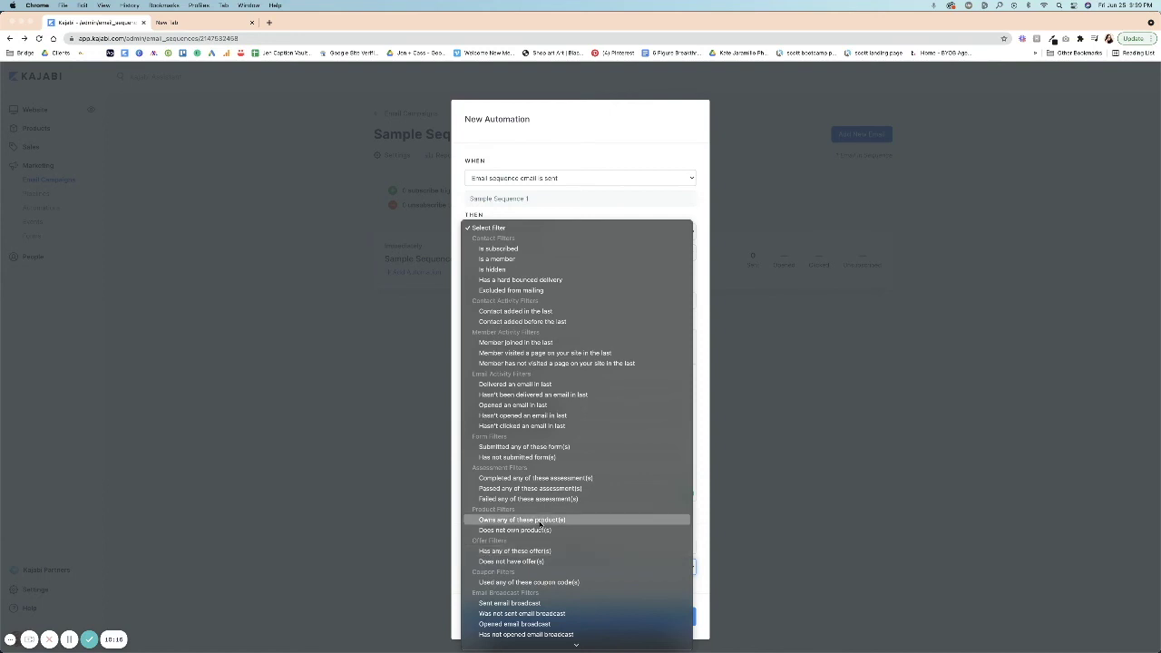
scroll(521, 535, down, 5)
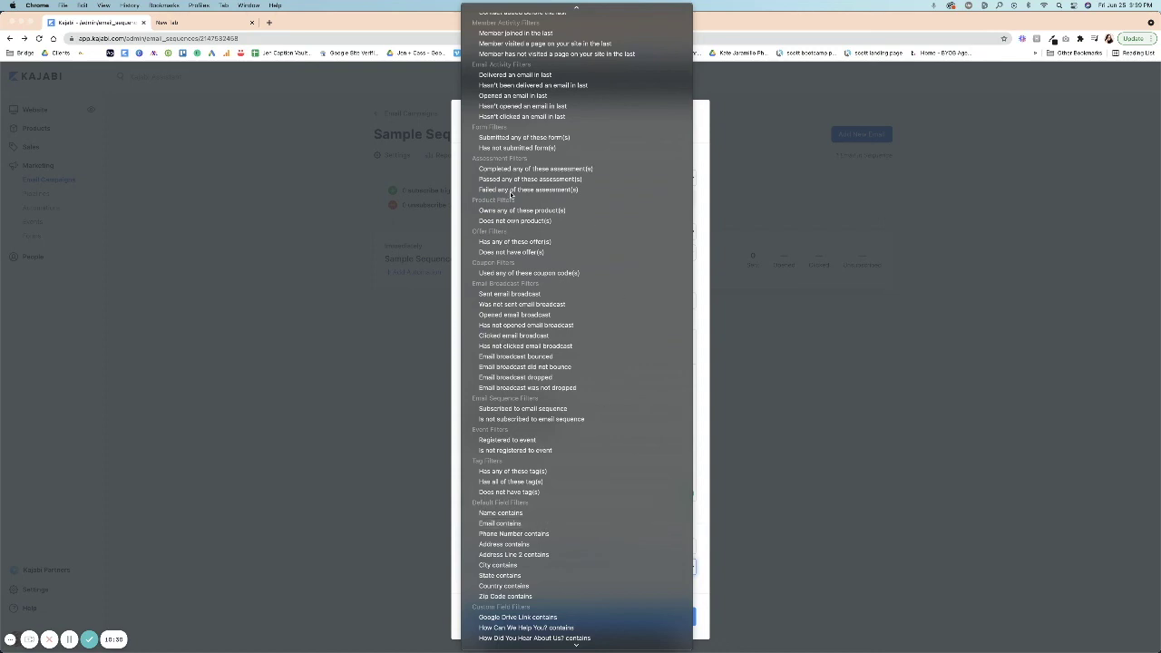
click(700, 284)
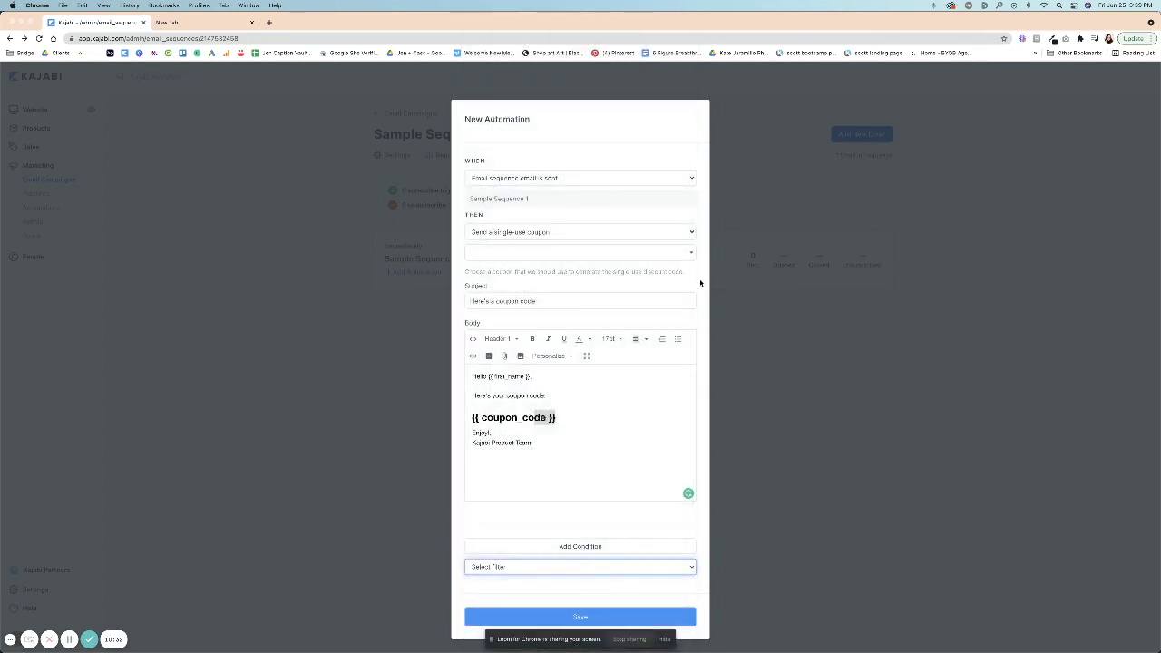
click(768, 392)
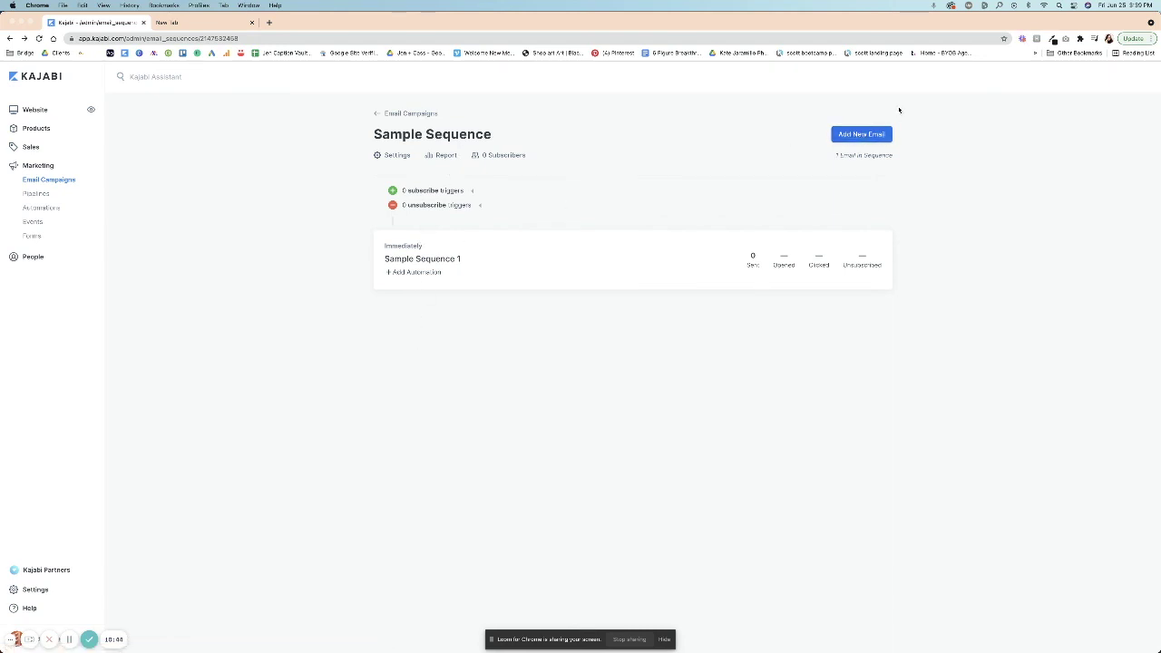
- Add a new email to the sequence from the Simple Text template with the internal title 2
click(870, 134)
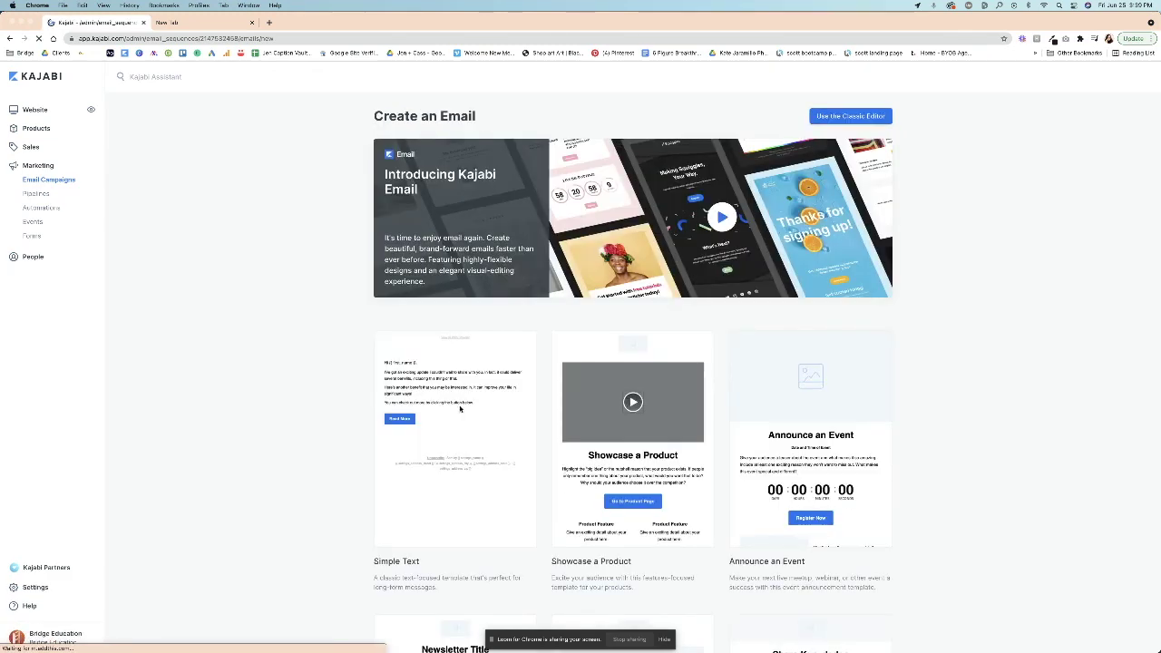
click(454, 392)
click(686, 179)
text(2)
key(Return)
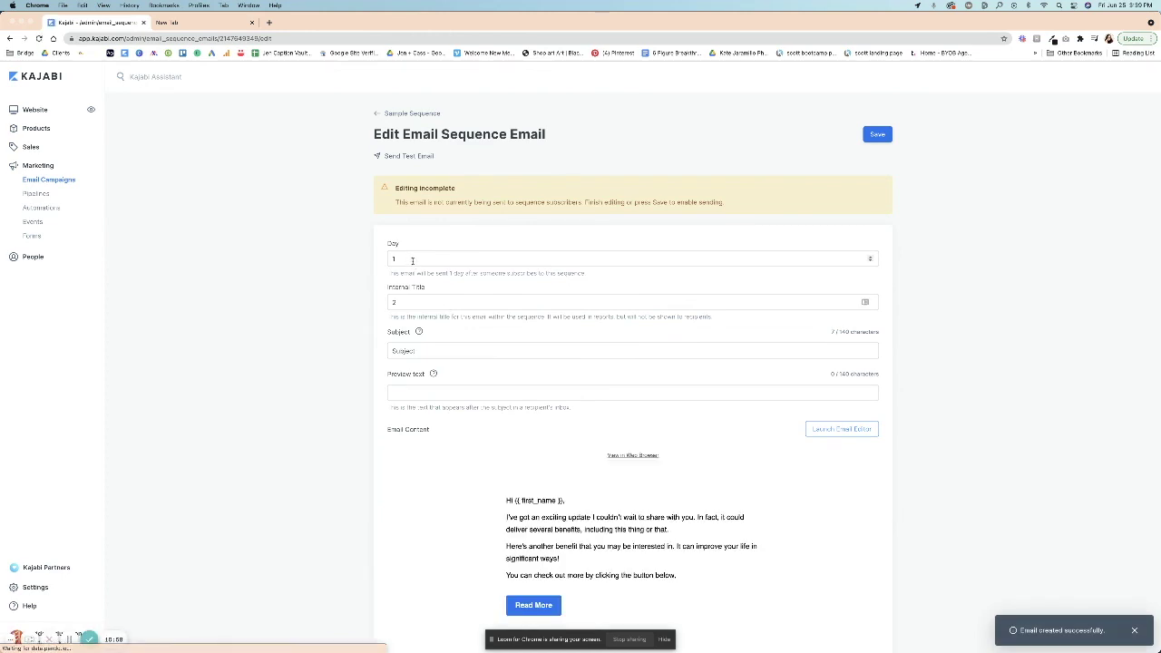
- Set the second email's send day to 3
click(399, 258)
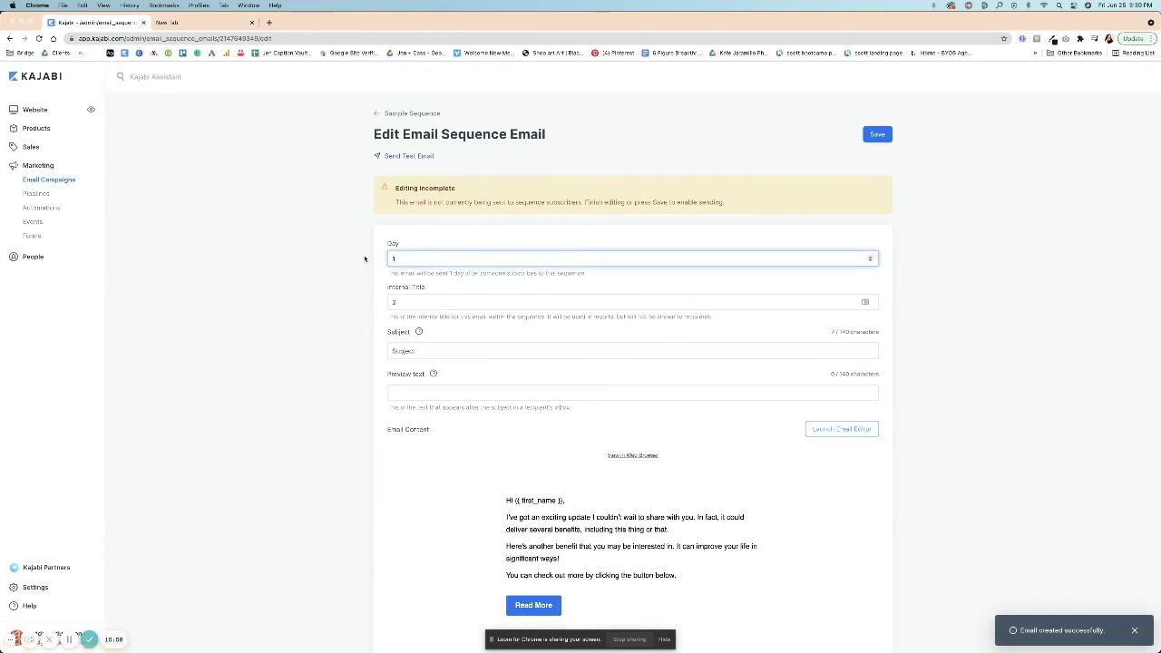
click(870, 256)
click(870, 256)
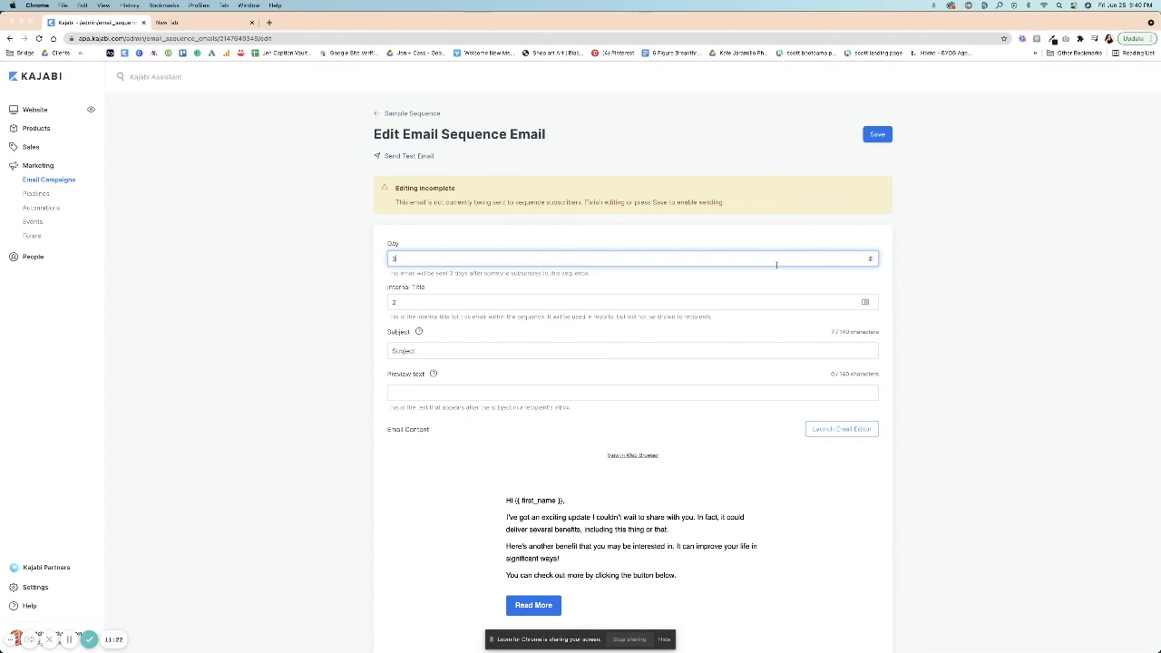
- Set the second email's send day back to 1 and save the email
scroll(782, 265, down, 3)
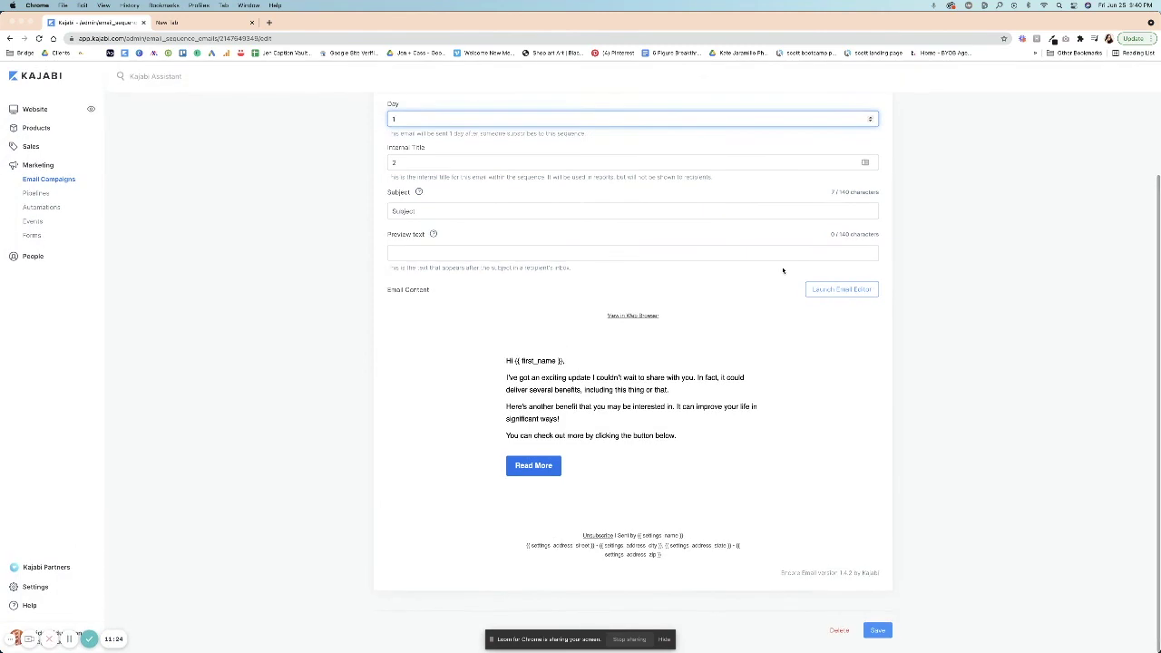
click(877, 630)
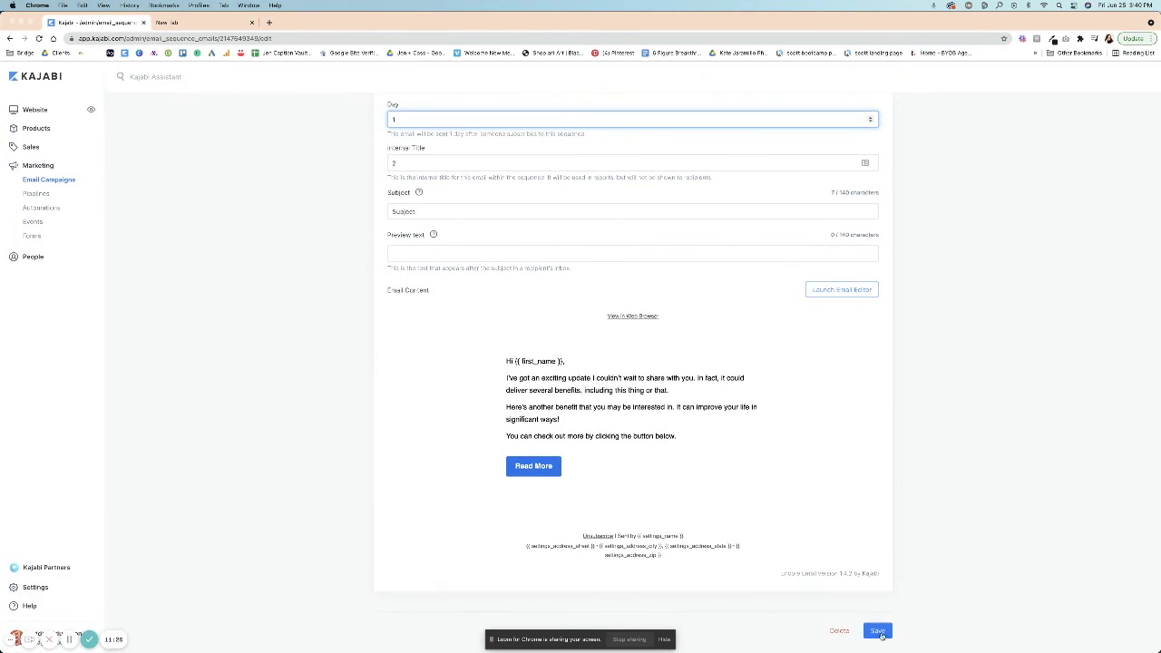